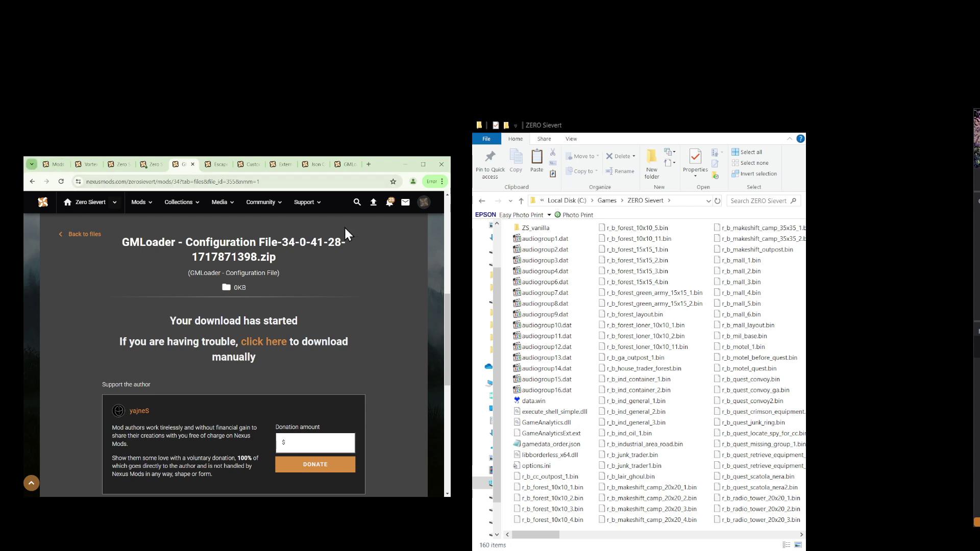
Go back from the GMLoader download page to the Zero Sievert mods listing.
click(54, 165)
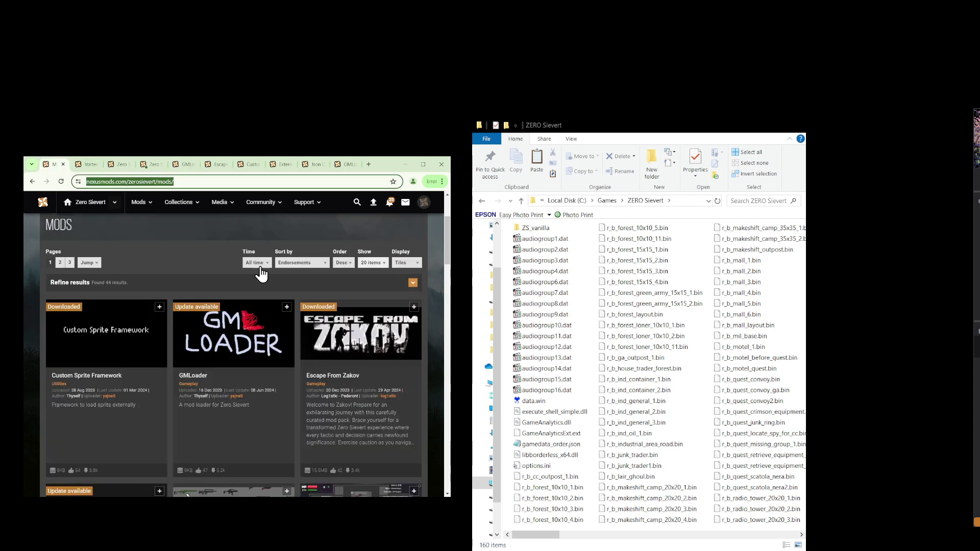
scroll(262, 273, up, 2)
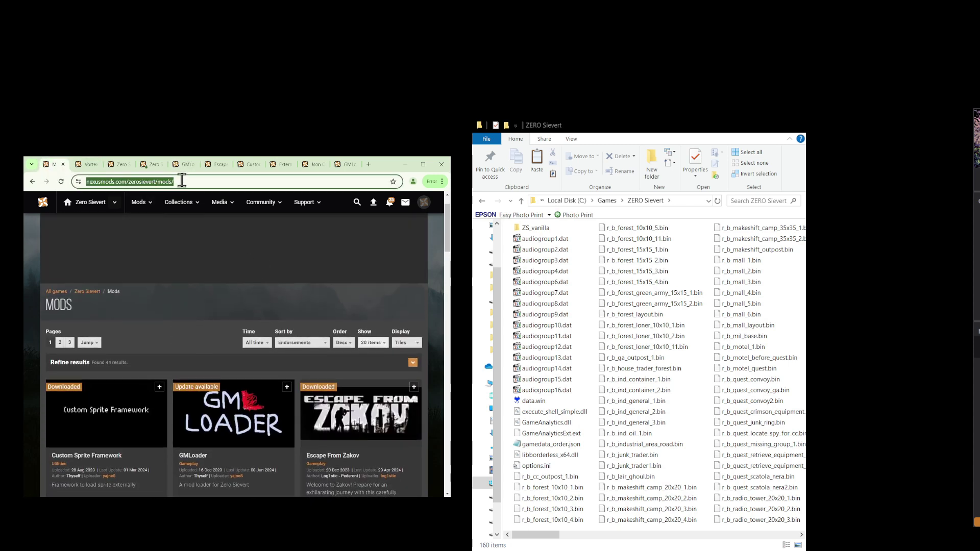
click(182, 181)
drag(221, 182, 84, 181)
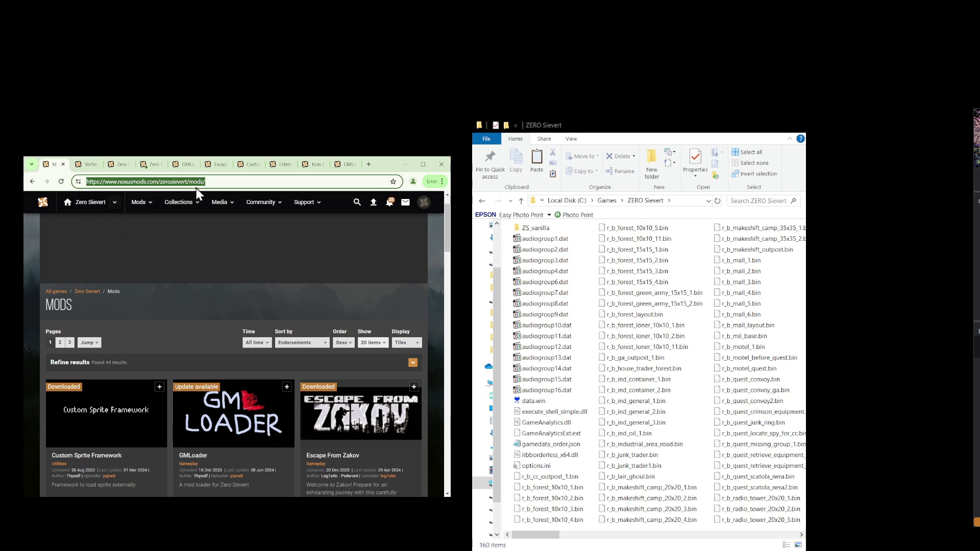
click(196, 308)
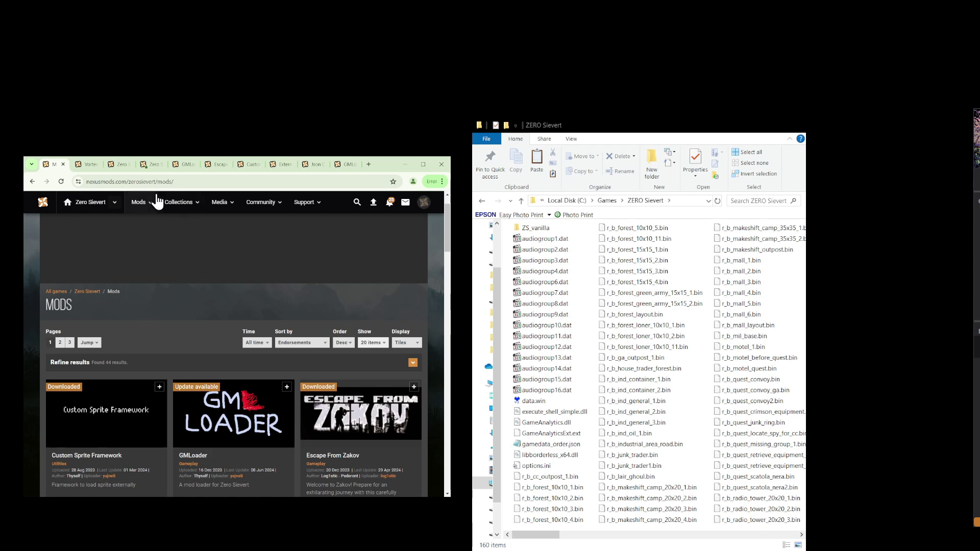
Switch to the Vortex mod page and zoom the browser in.
click(88, 169)
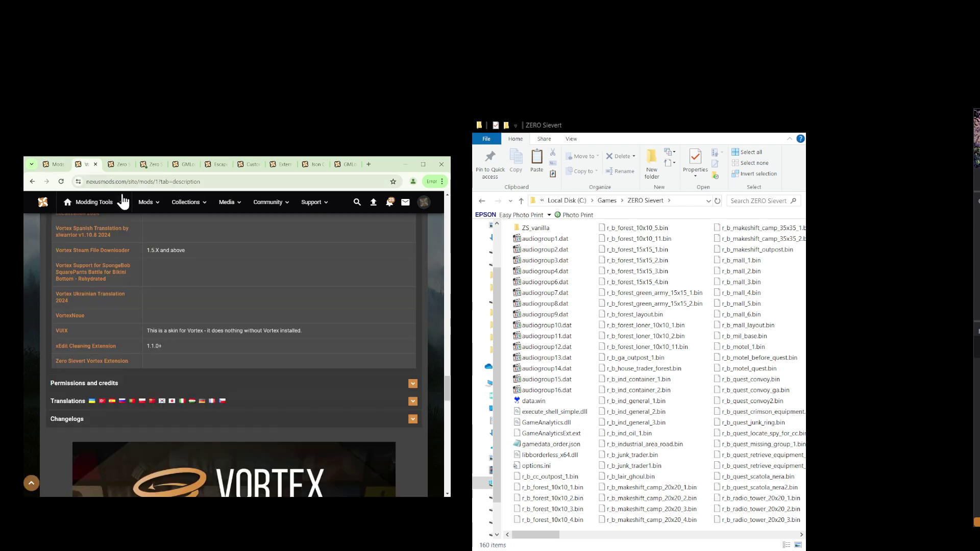
scroll(316, 291, up, 5)
drag(447, 350, 439, 213)
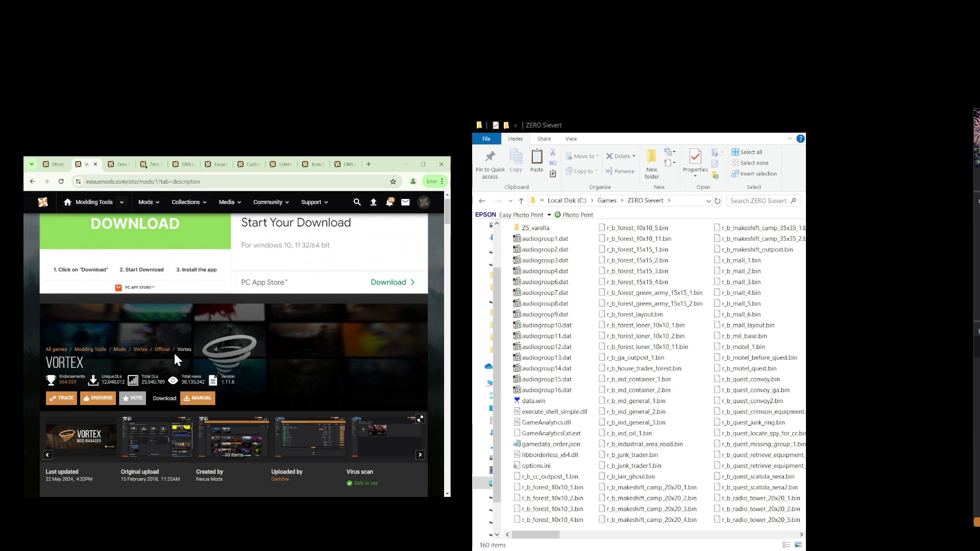
click(225, 182)
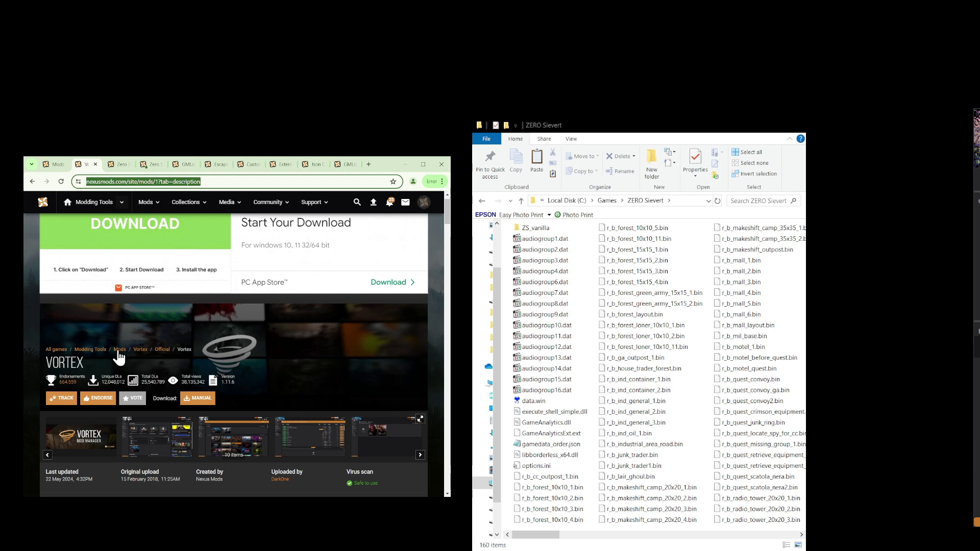
key(ctrl+plus)
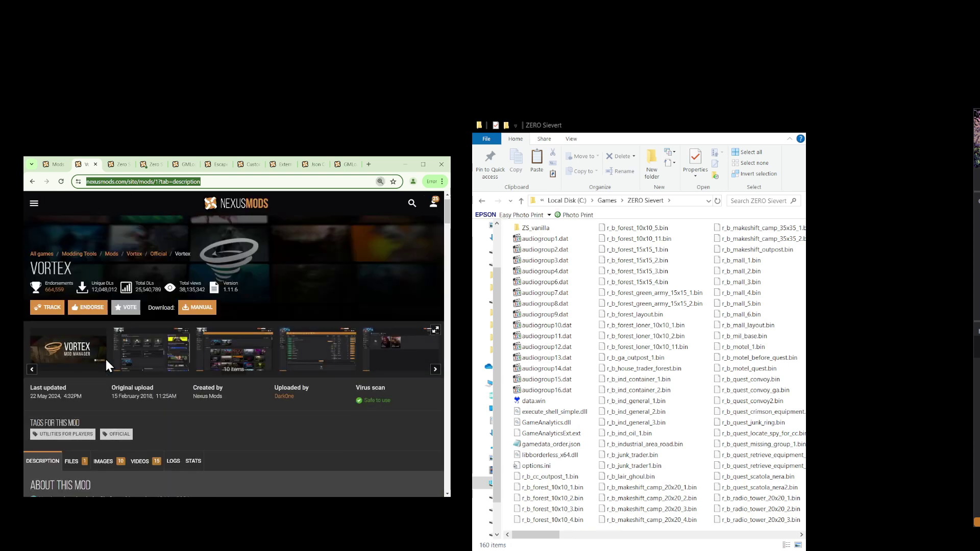
Show the Vortex mod's Files tab, with Vortex 1.11.6 listed as the main file.
scroll(130, 299, up, 1)
drag(77, 293, 30, 291)
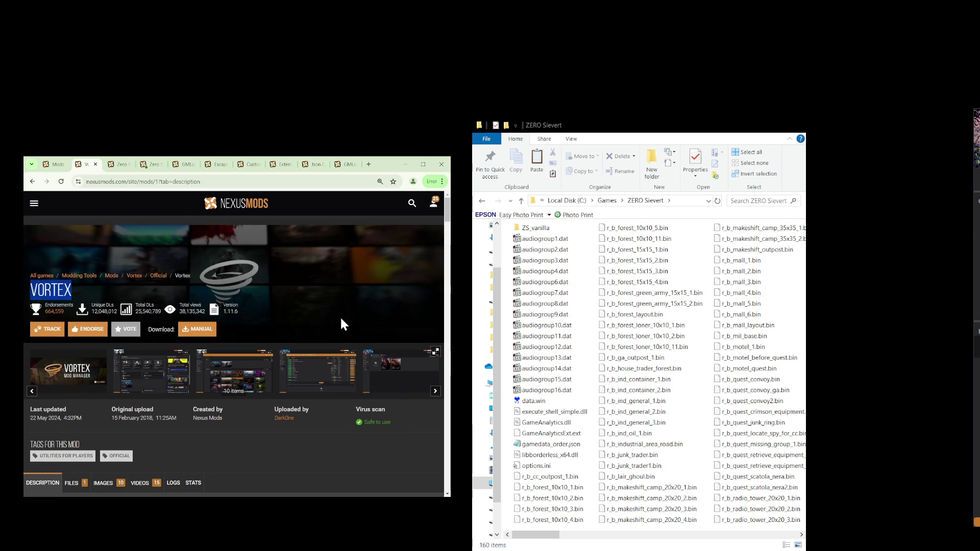
scroll(293, 324, down, 3)
click(71, 363)
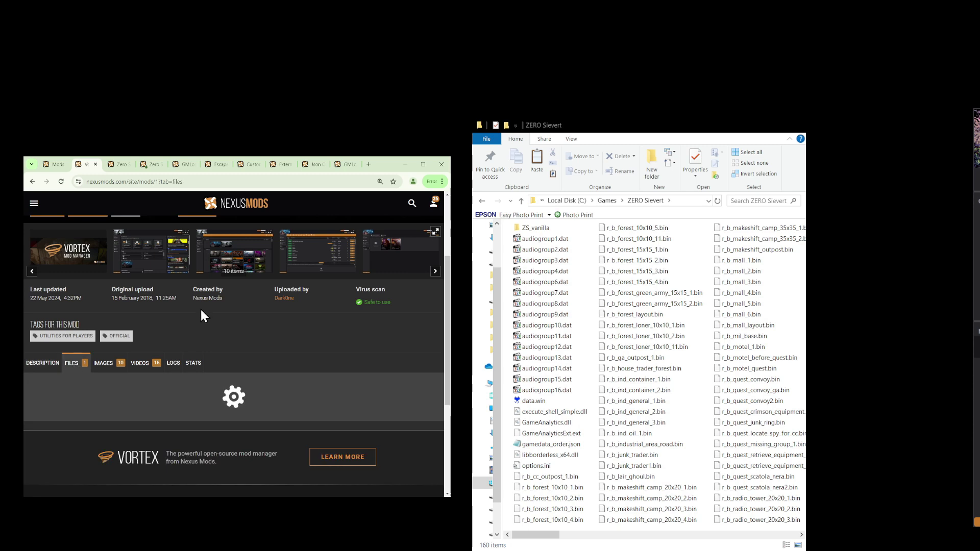
scroll(200, 309, down, 3)
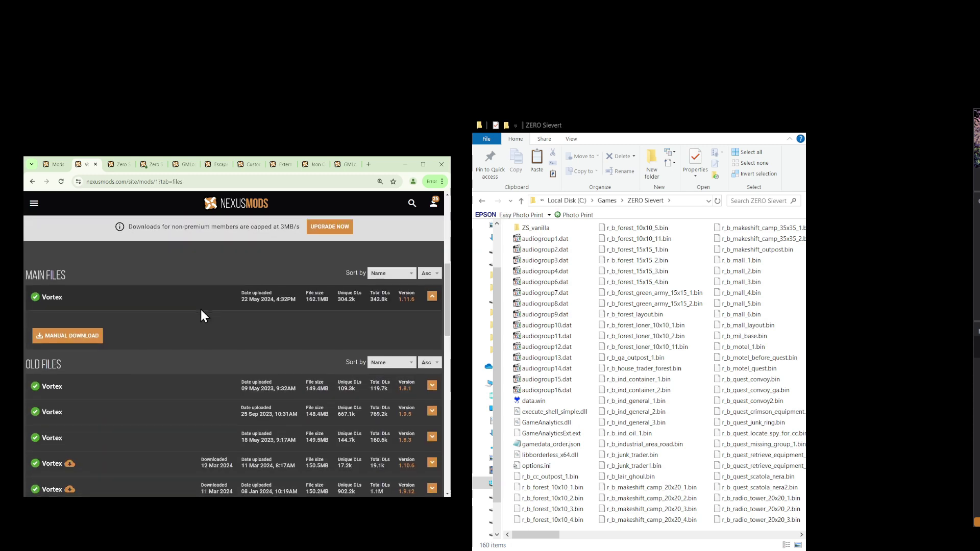
click(67, 337)
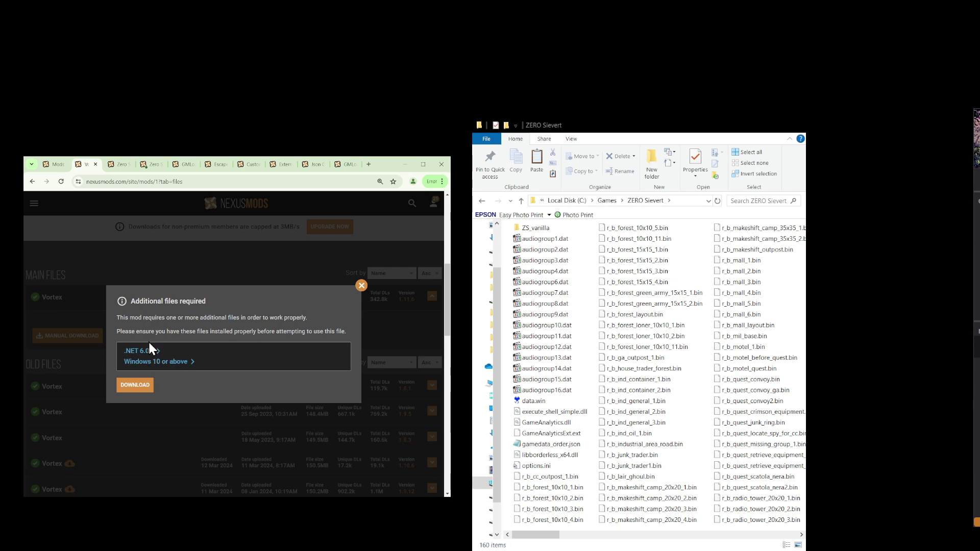
click(148, 389)
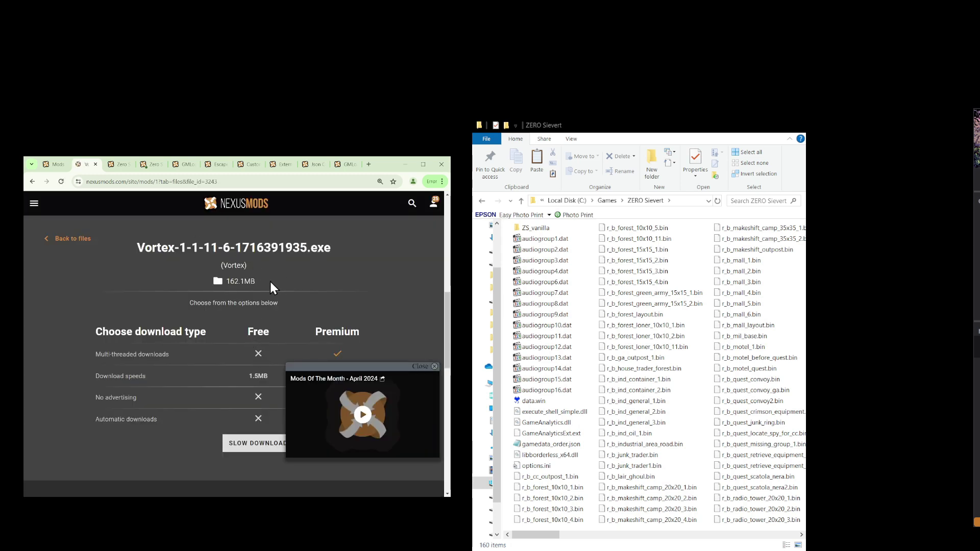
drag(263, 281, 223, 286)
click(357, 266)
click(32, 182)
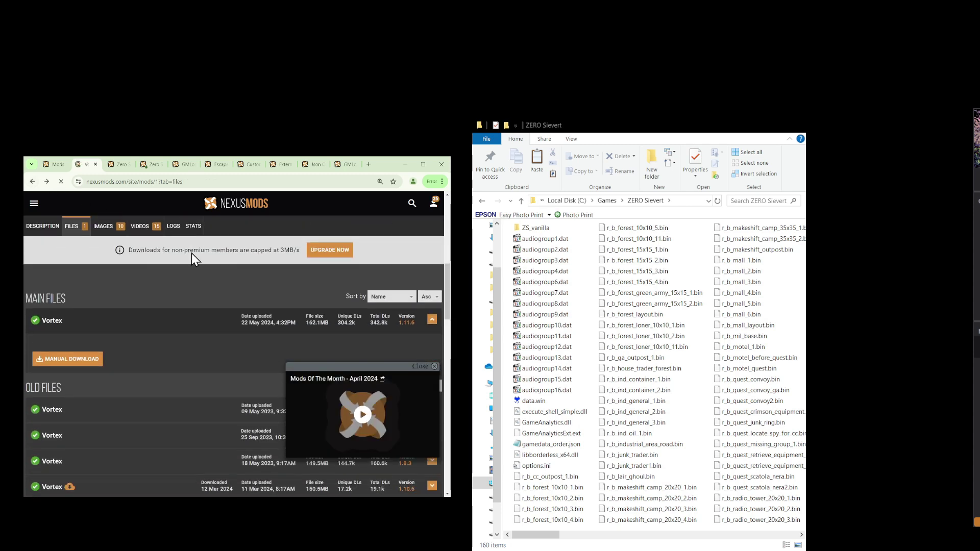
Dismiss the video ad and expand the Requirements section of the Vortex description.
click(423, 369)
scroll(220, 306, down, 1)
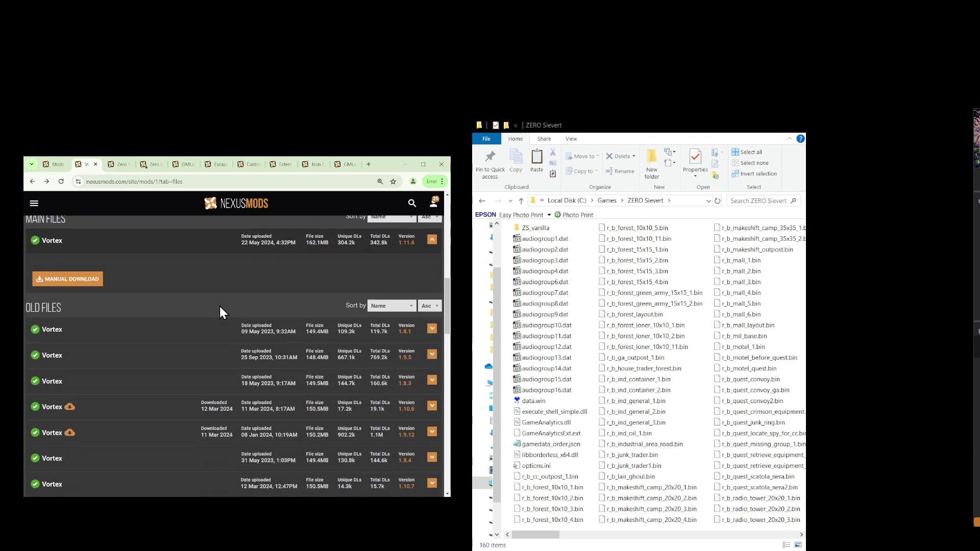
scroll(219, 306, up, 2)
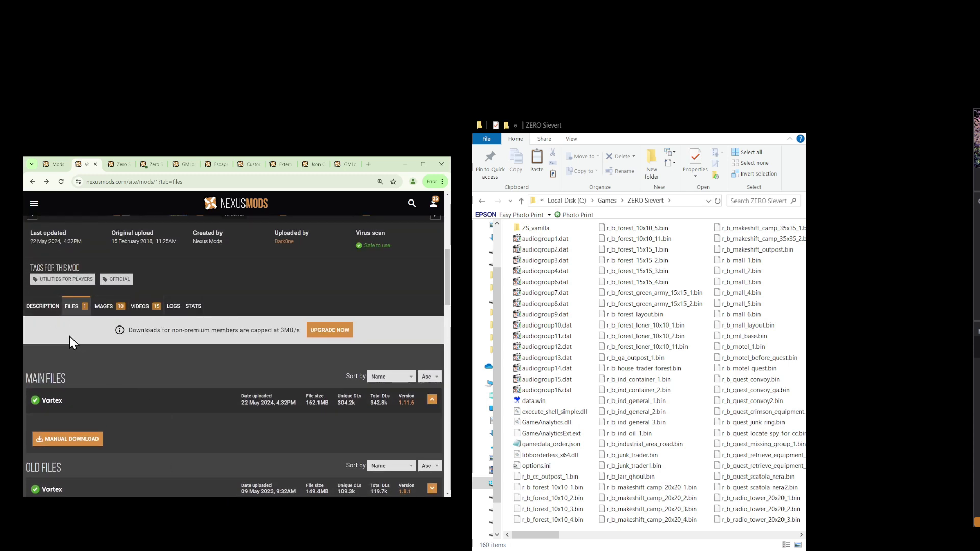
click(35, 307)
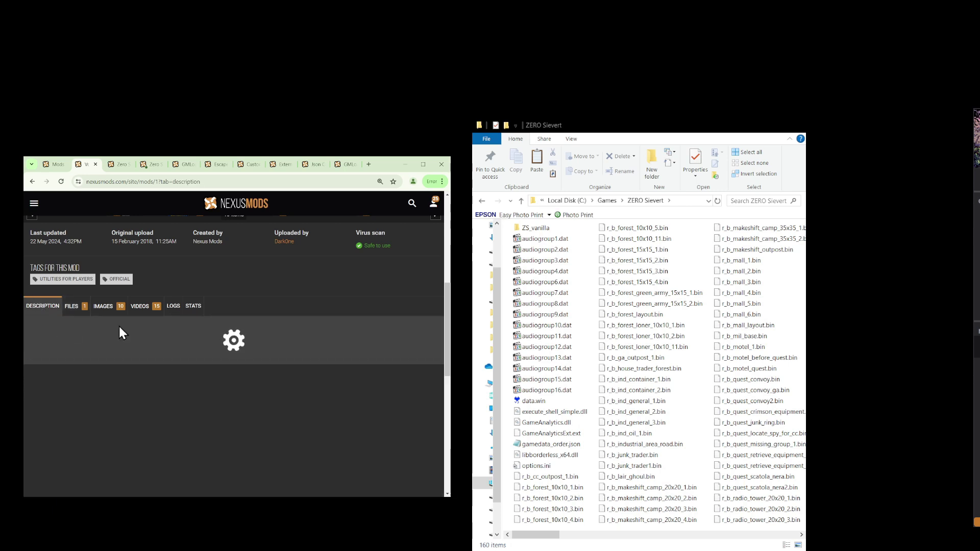
scroll(216, 321, down, 1)
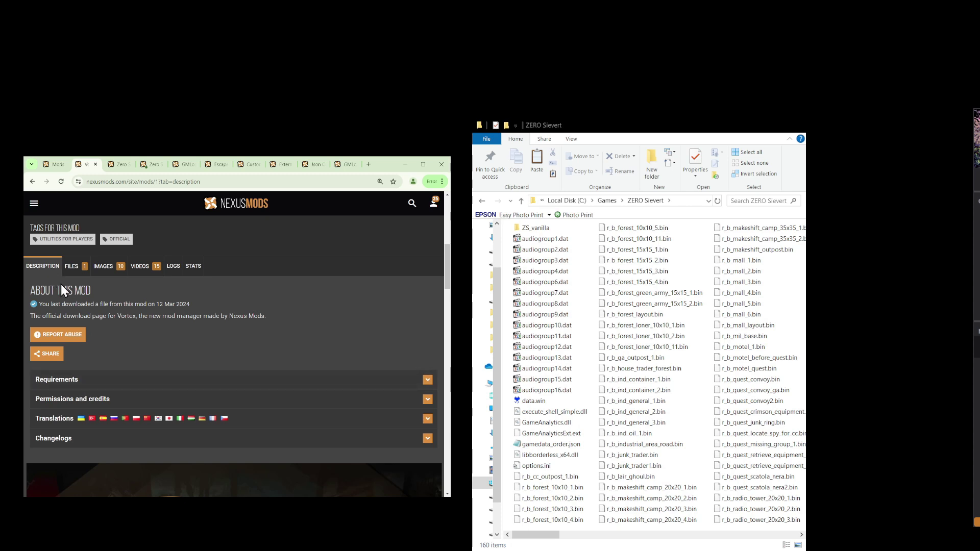
scroll(147, 343, down, 1)
click(84, 340)
Open the Zero Sievert Vortex Extension requirement in a new tab and switch to it.
scroll(225, 312, down, 3)
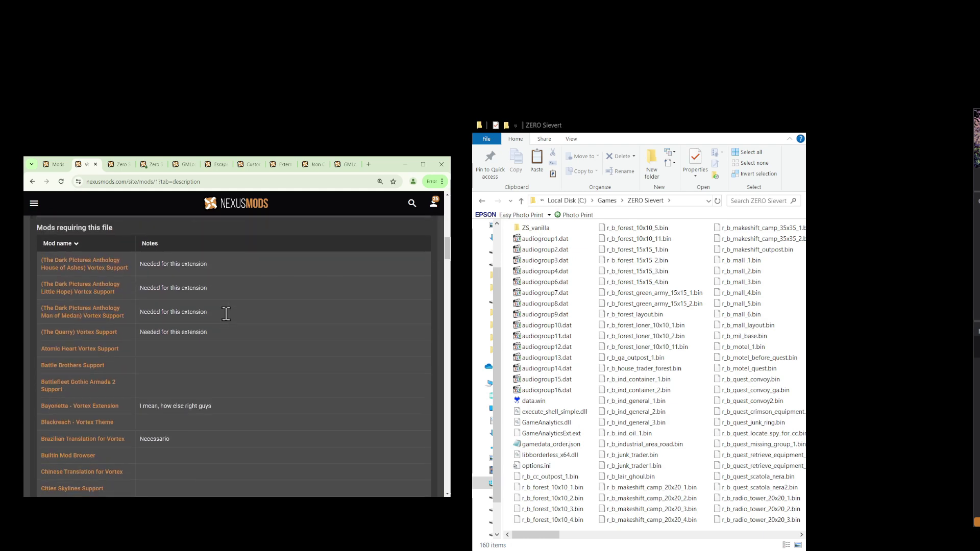
scroll(225, 314, down, 10)
scroll(225, 321, down, 15)
scroll(219, 327, down, 4)
scroll(216, 326, up, 6)
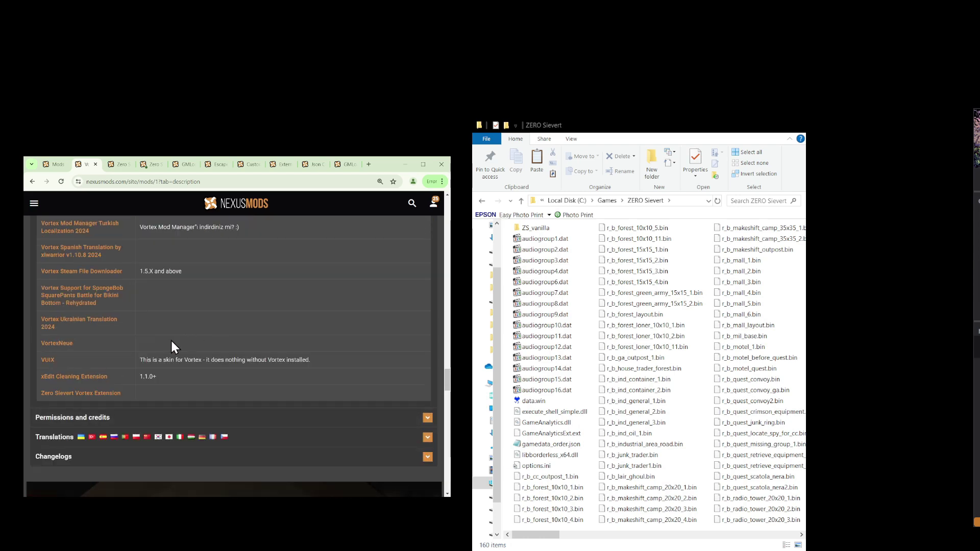
scroll(171, 338, up, 1)
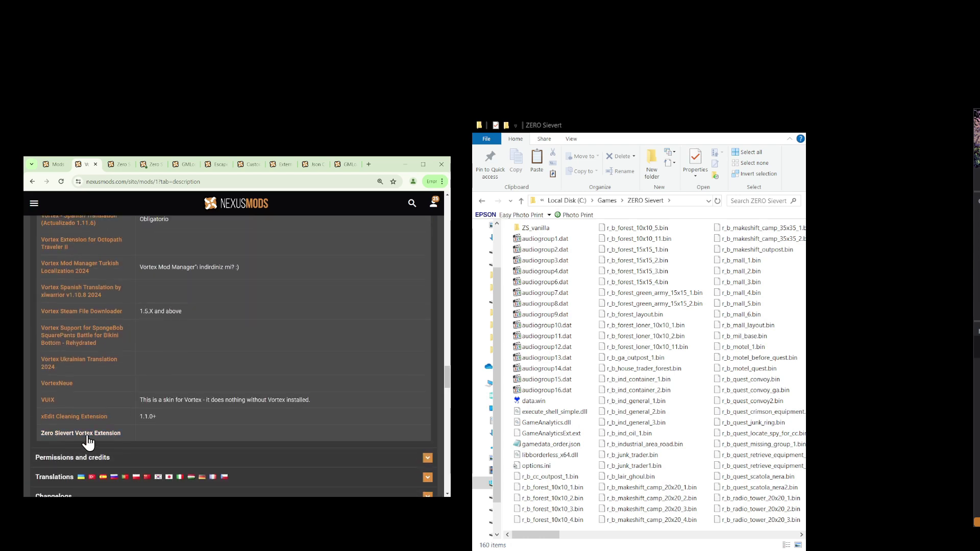
middle_click(88, 442)
click(120, 164)
scroll(206, 274, up, 4)
drag(230, 250, 32, 250)
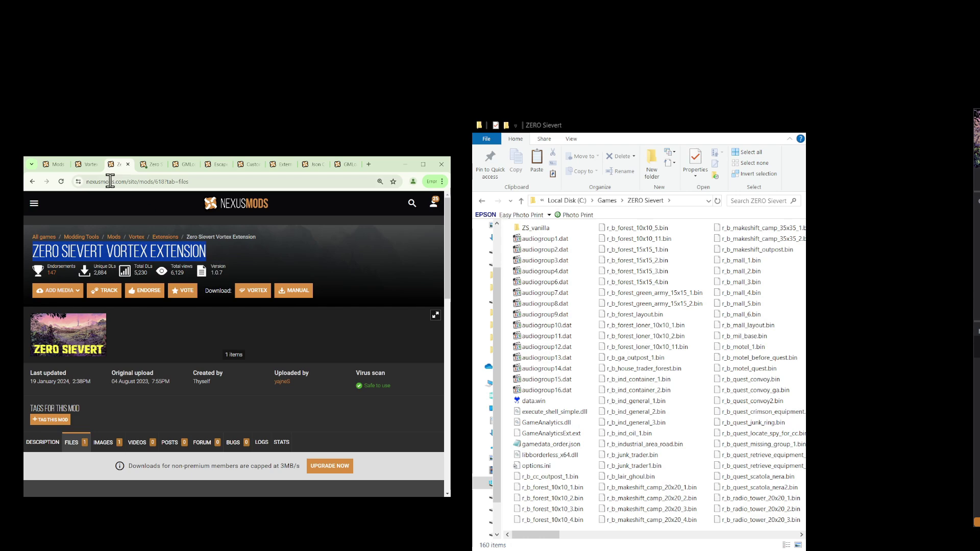
Move from the Vortex mod page to the Zero Sievert Vortex Extension files tab.
click(85, 167)
scroll(246, 249, up, 5)
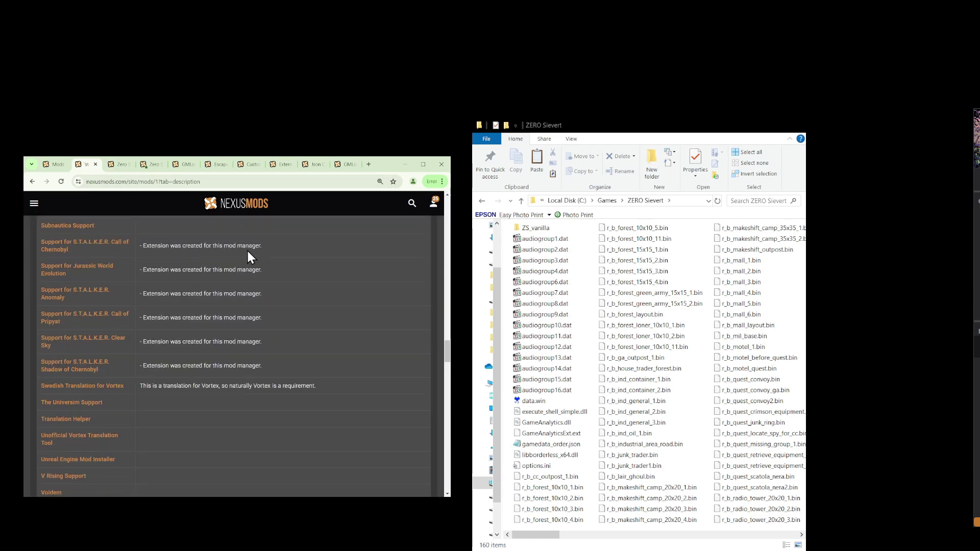
scroll(247, 251, up, 15)
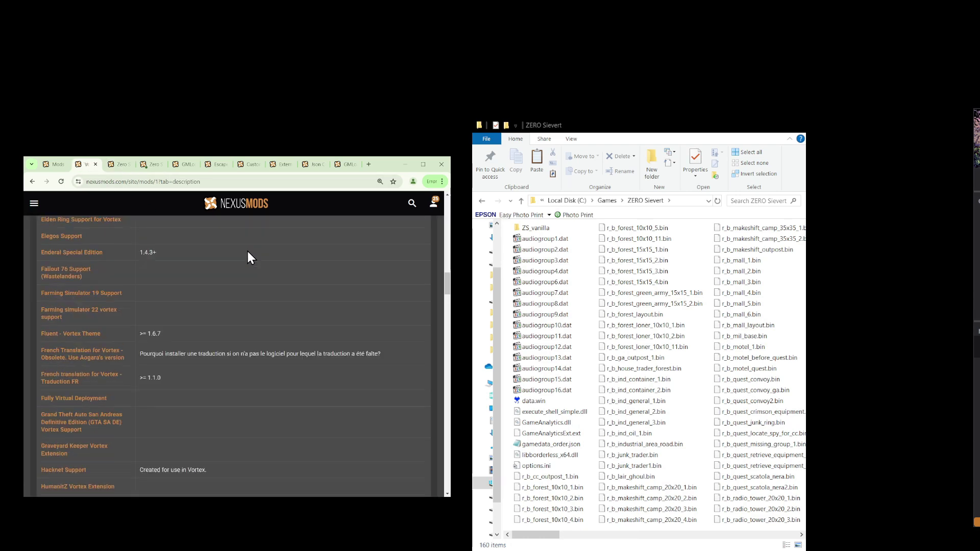
click(121, 165)
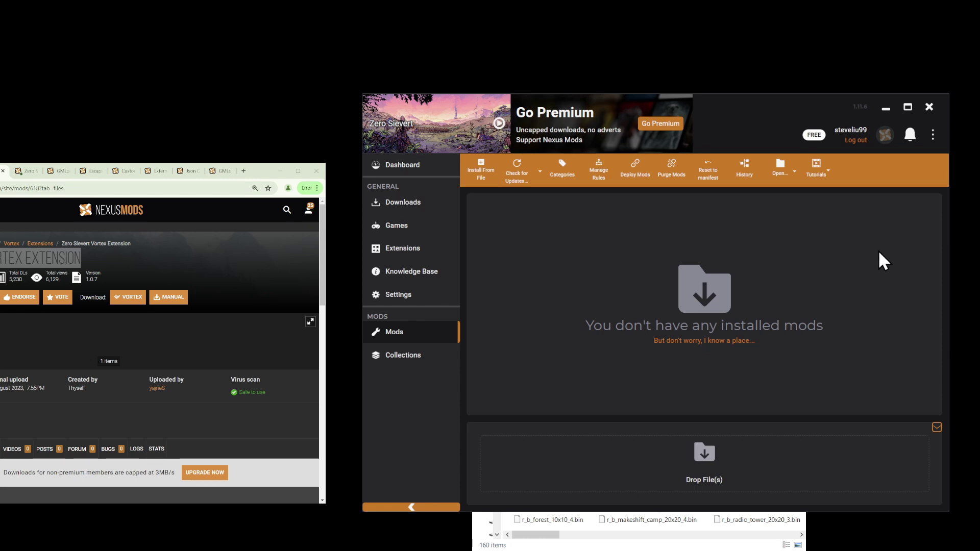
Go from the dashboard to the Games page filtered by 'zero', showing Zero Sievert with 0 active mods.
click(412, 167)
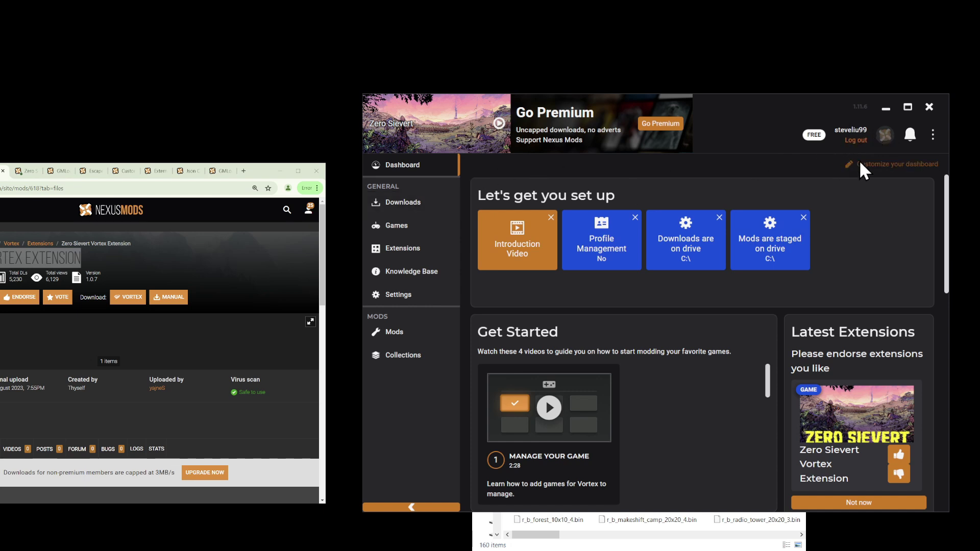
click(403, 225)
click(705, 208)
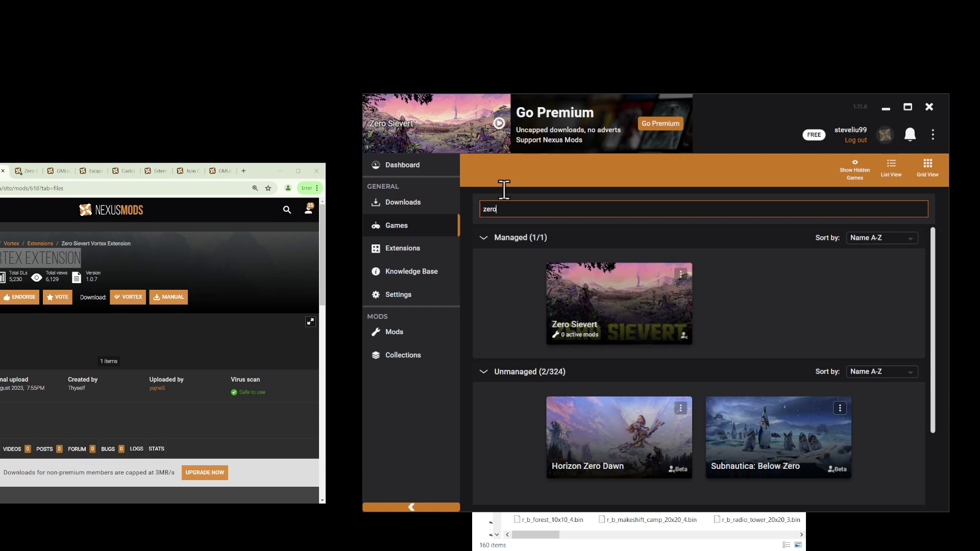
Arrange the Vortex, browser and game folder windows so the folder sits beside Vortex.
drag(765, 107, 939, 146)
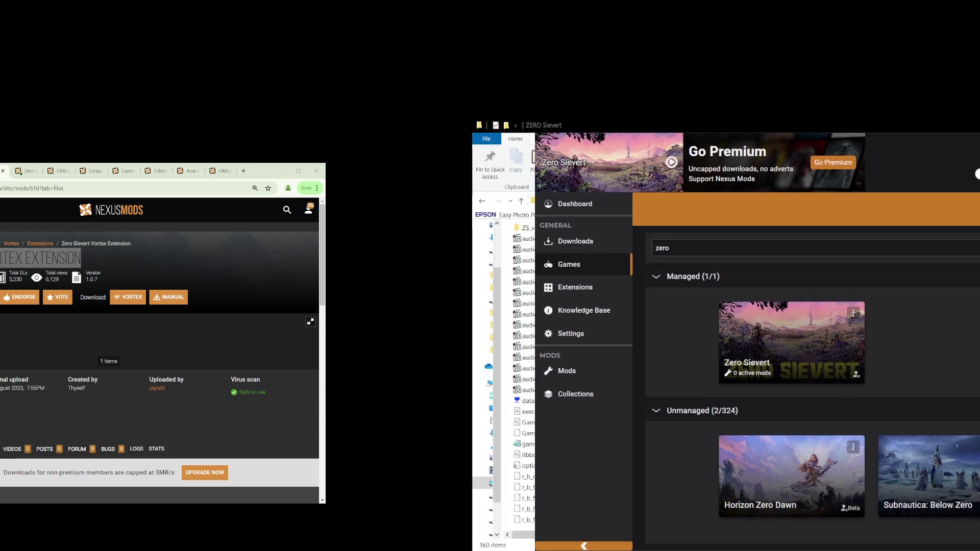
drag(587, 125, 440, 99)
drag(271, 171, 137, 170)
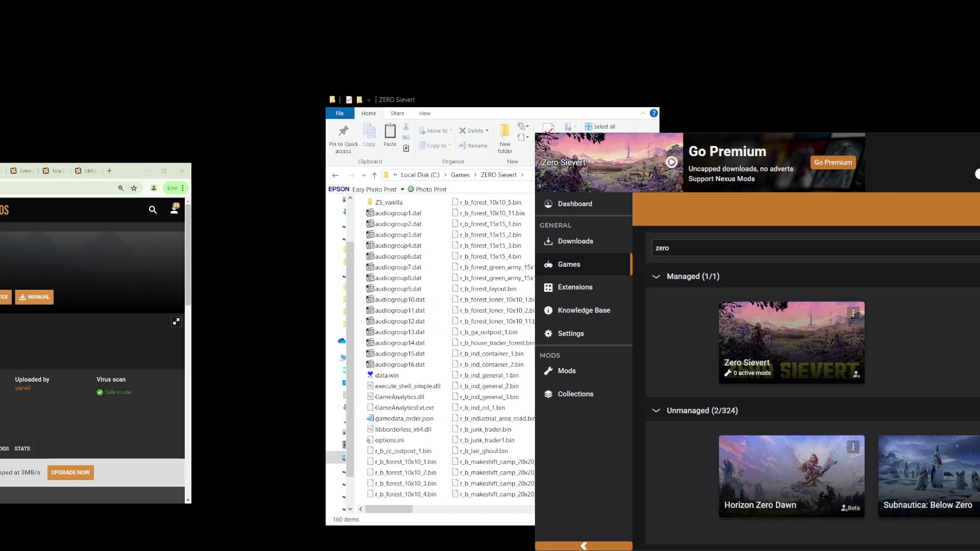
drag(459, 100, 334, 99)
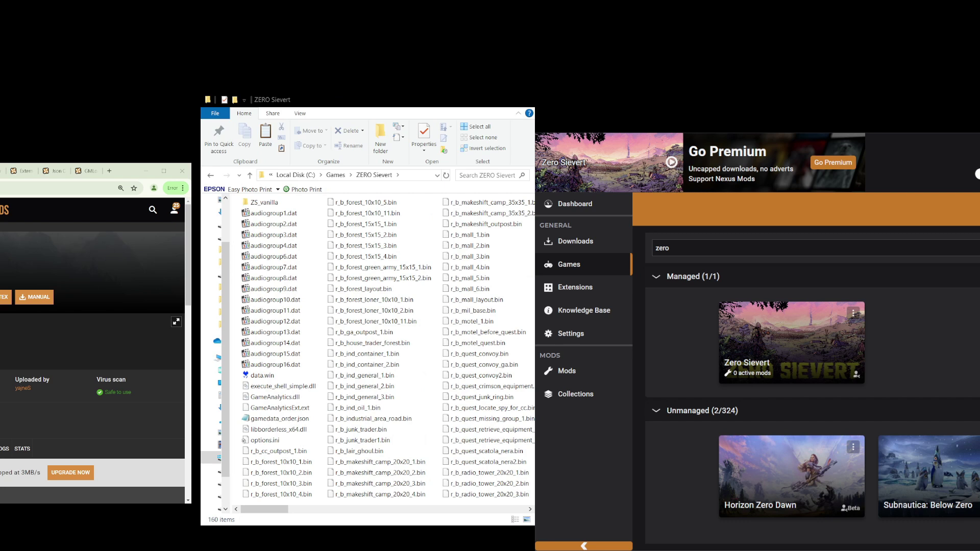
Confirm the C:\Games\ZERO Sievert path and select ZERO Sievert.exe.
click(414, 174)
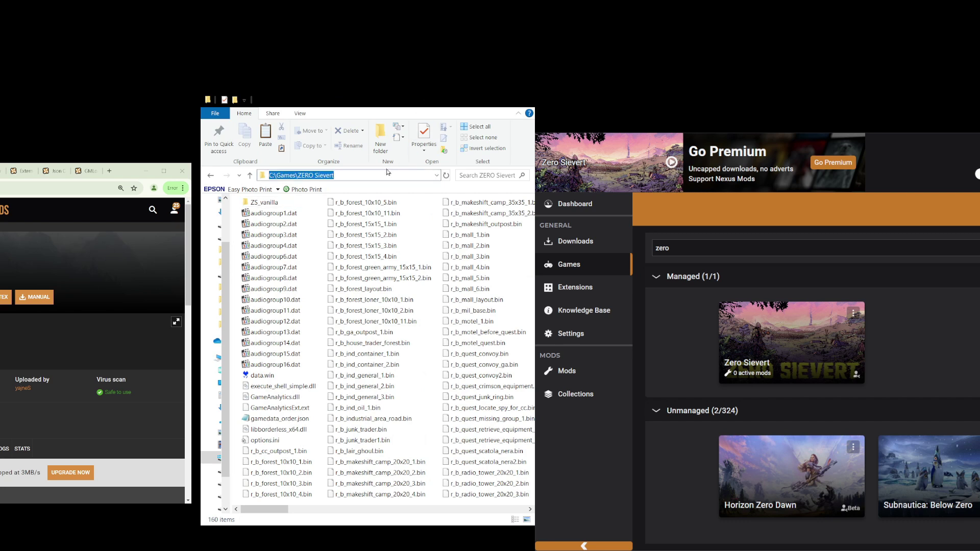
click(355, 267)
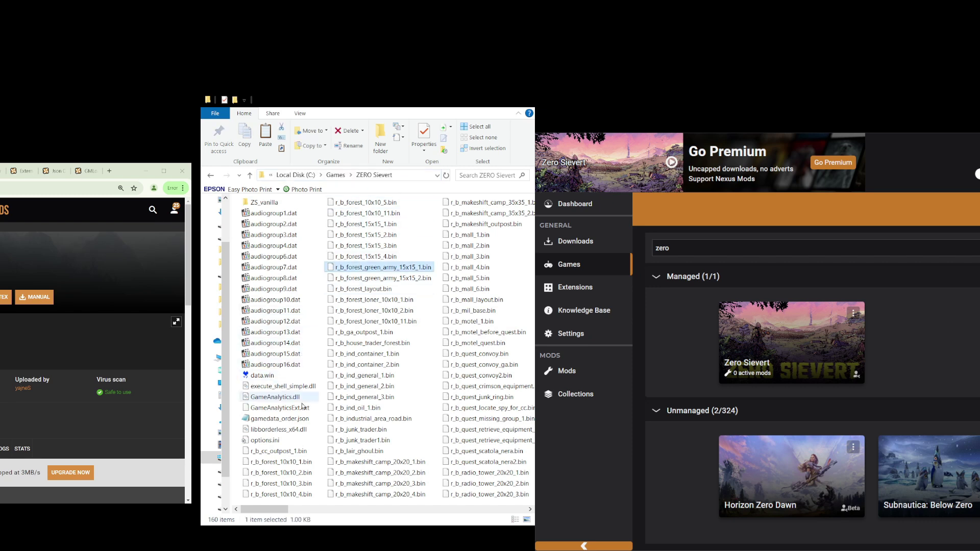
drag(292, 509, 448, 508)
click(393, 388)
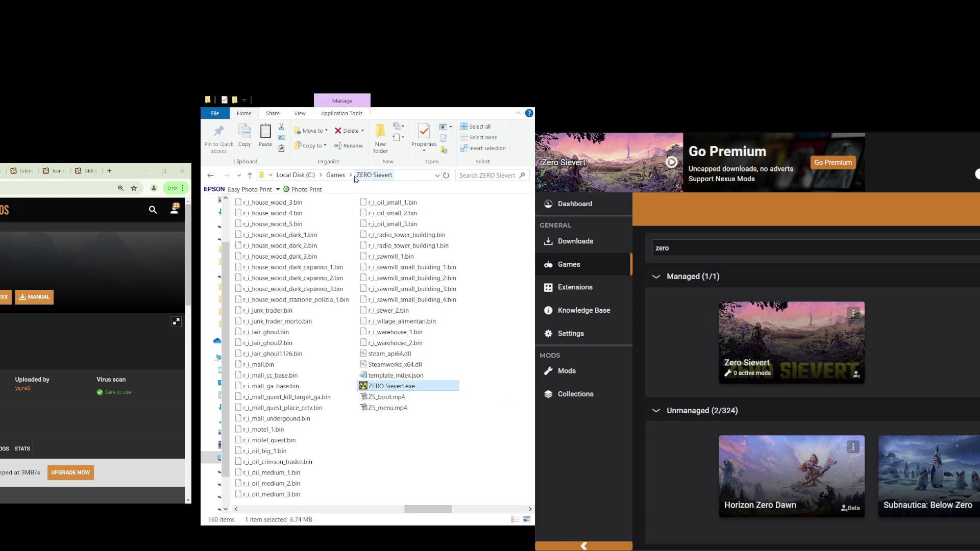
click(861, 311)
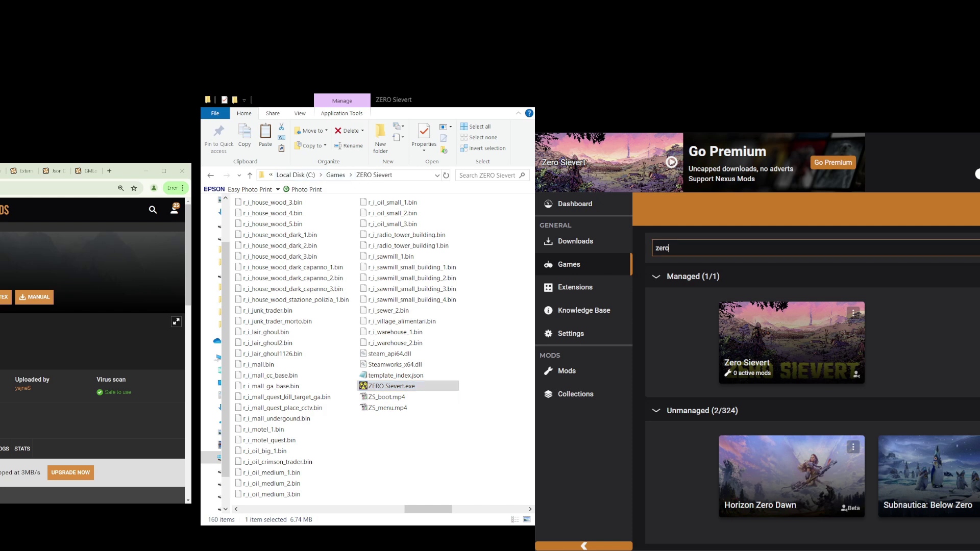
click(856, 311)
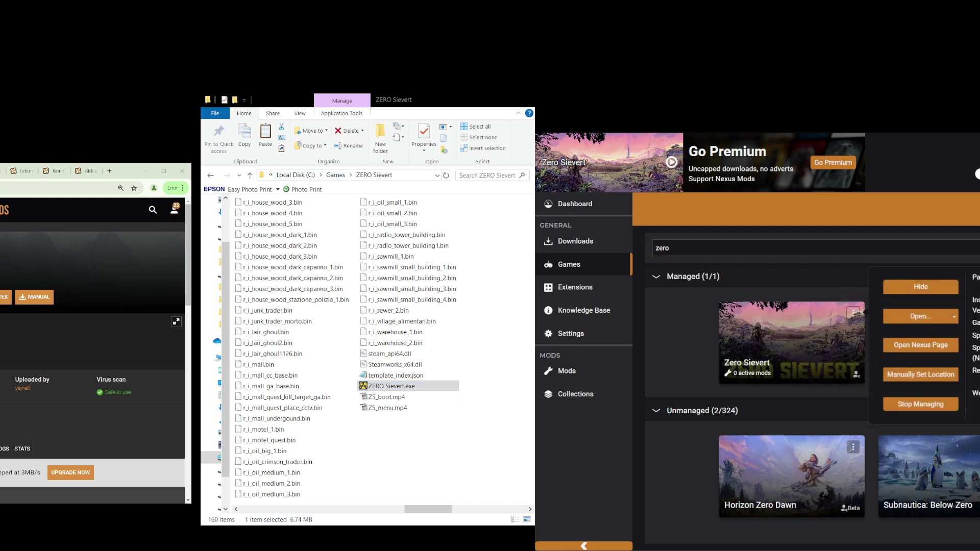
drag(918, 153, 750, 130)
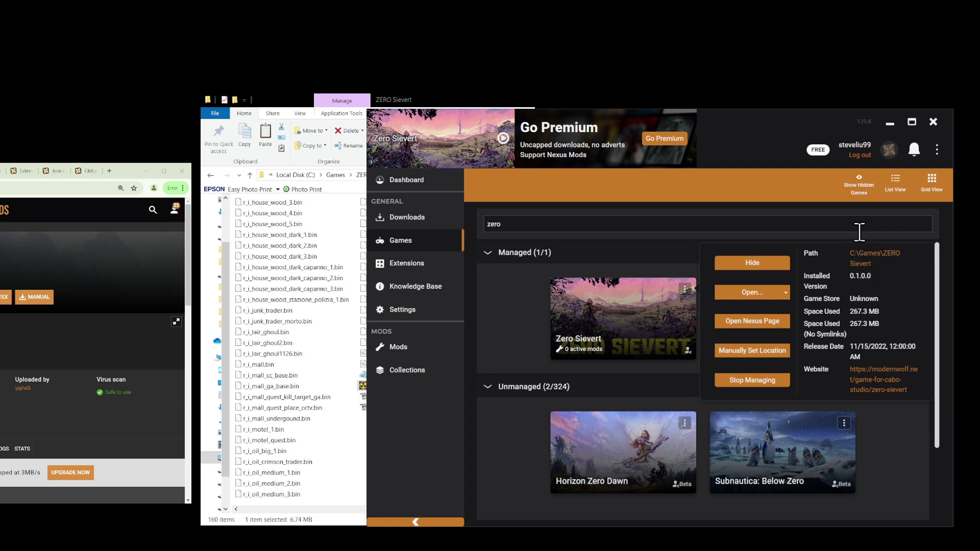
click(647, 251)
click(648, 251)
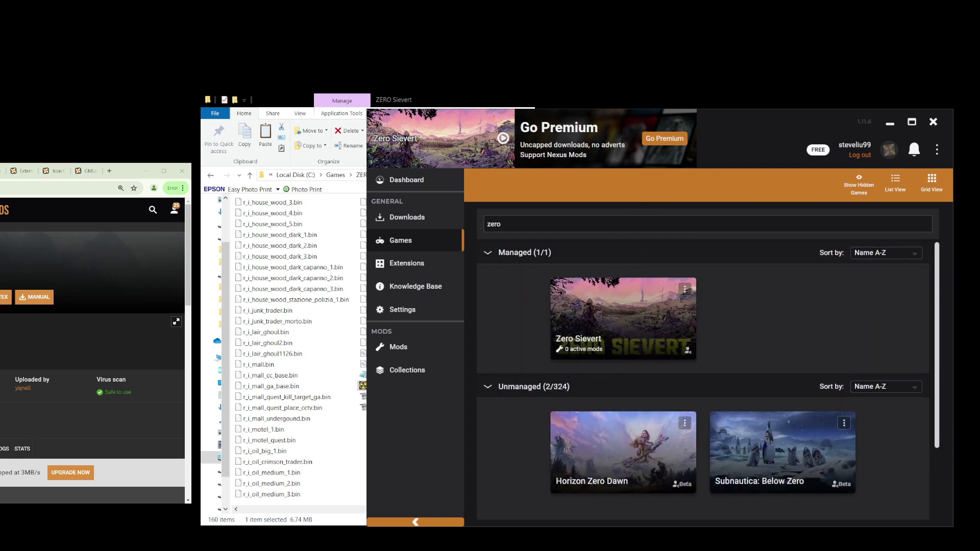
Bring the browser over Vortex and switch to the Escape From Zakov mod page.
drag(127, 171, 421, 138)
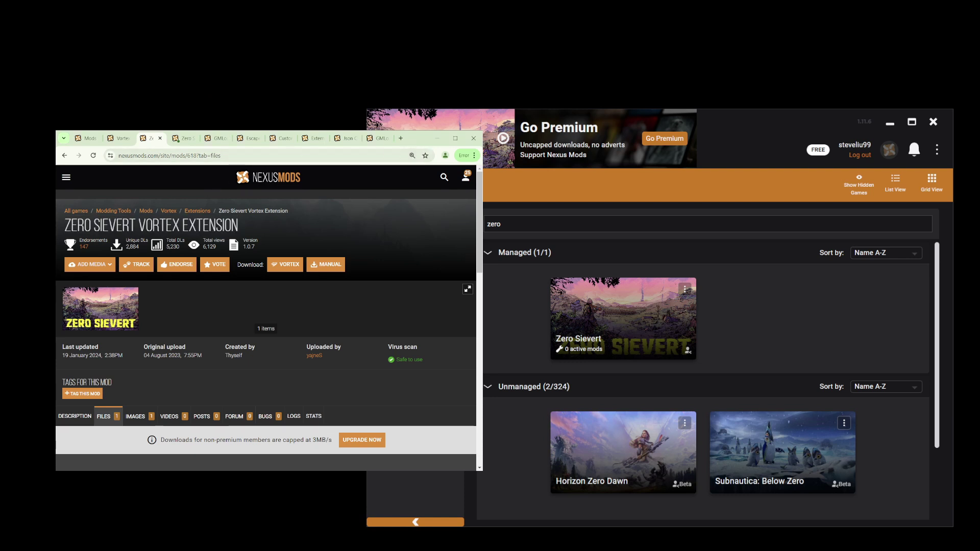
drag(419, 138, 383, 147)
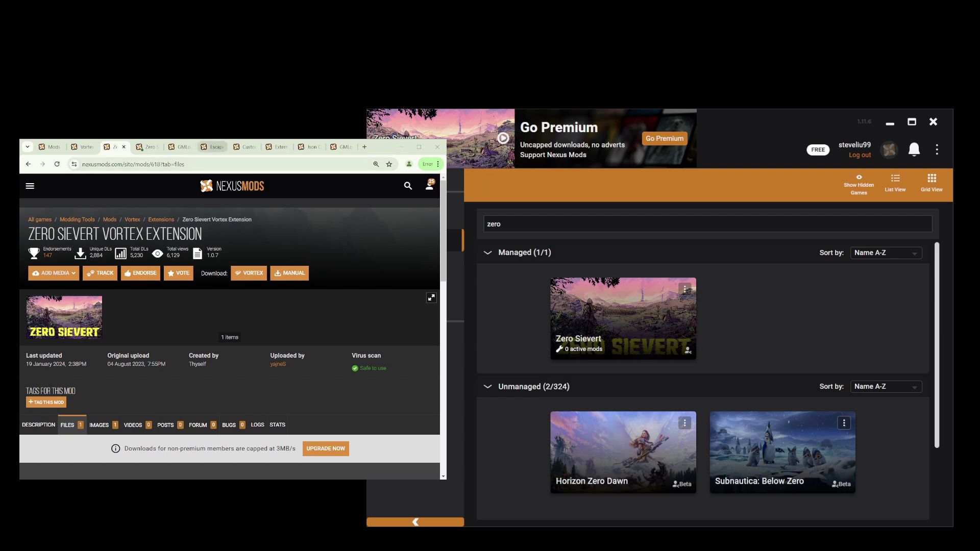
click(213, 147)
scroll(158, 215, up, 8)
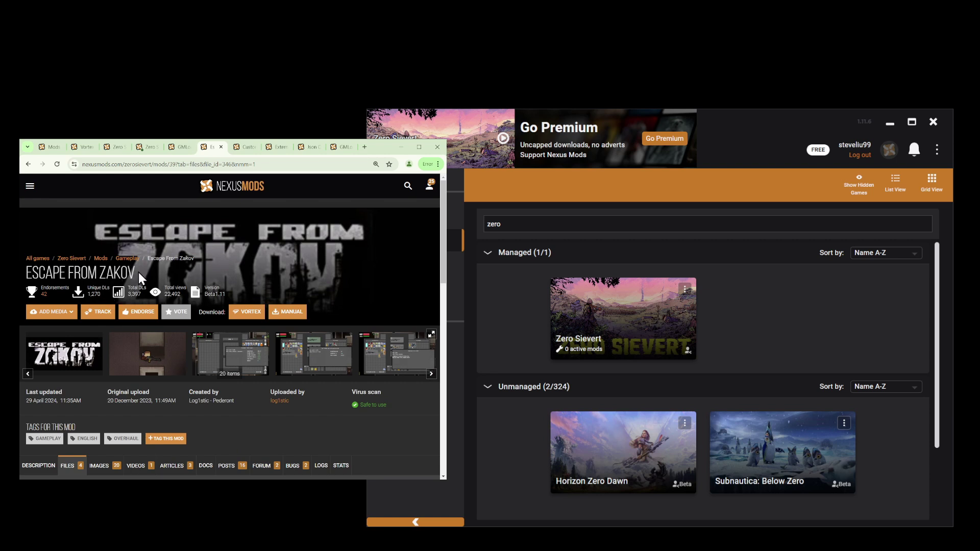
drag(138, 274, 25, 275)
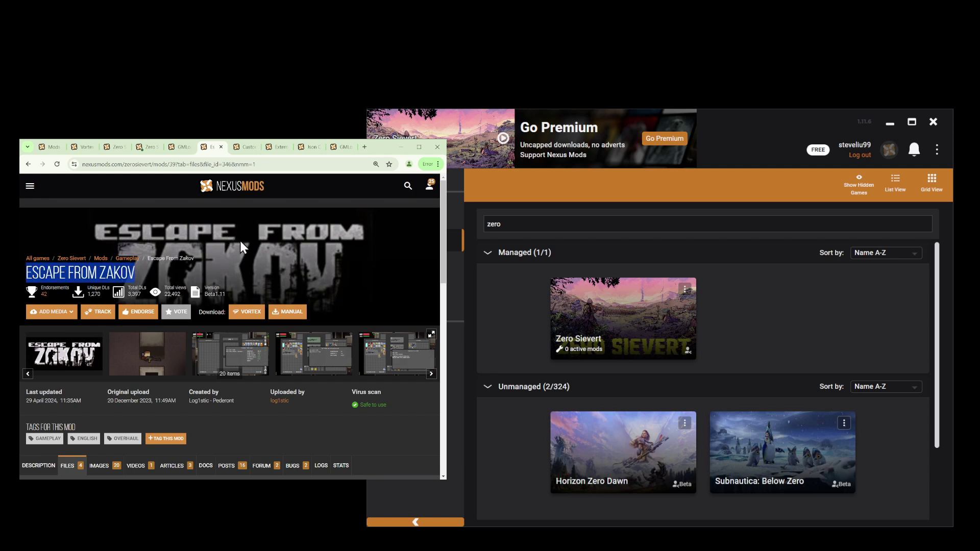
Expand the description's Requirements listing Custom Sprite, External Audio, GMLoader and Json Override frameworks.
click(34, 308)
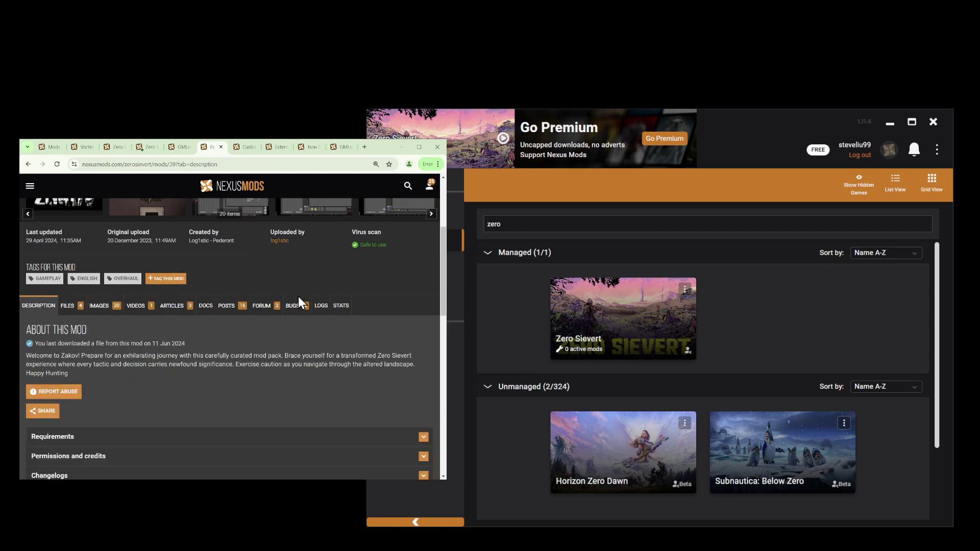
scroll(286, 311, down, 1)
click(91, 397)
scroll(214, 280, down, 4)
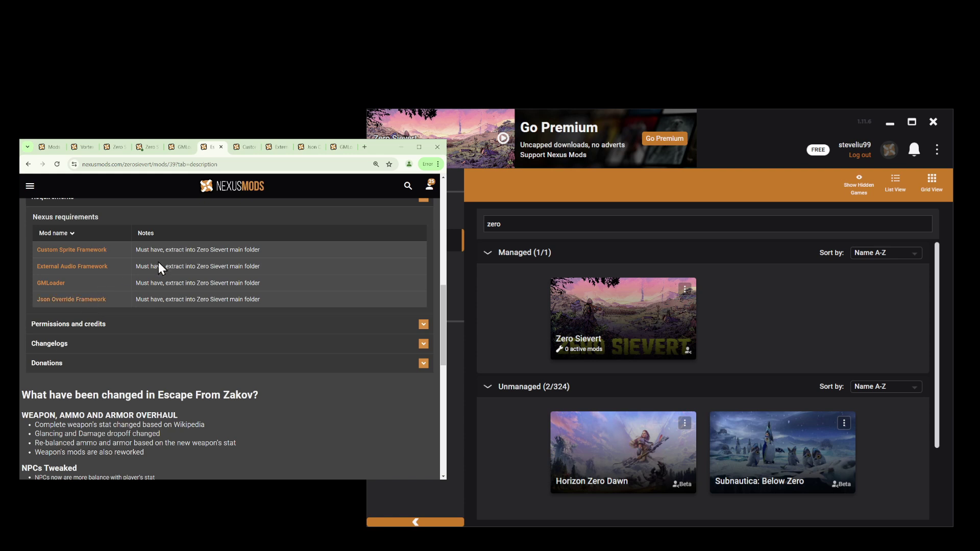
scroll(170, 261, up, 1)
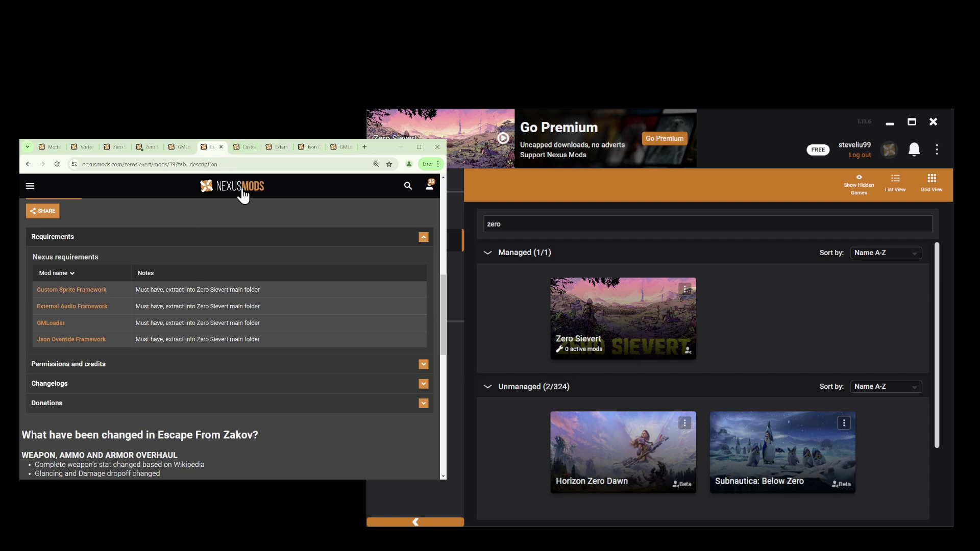
Return from the download page to the Custom Sprite Framework file list.
click(247, 148)
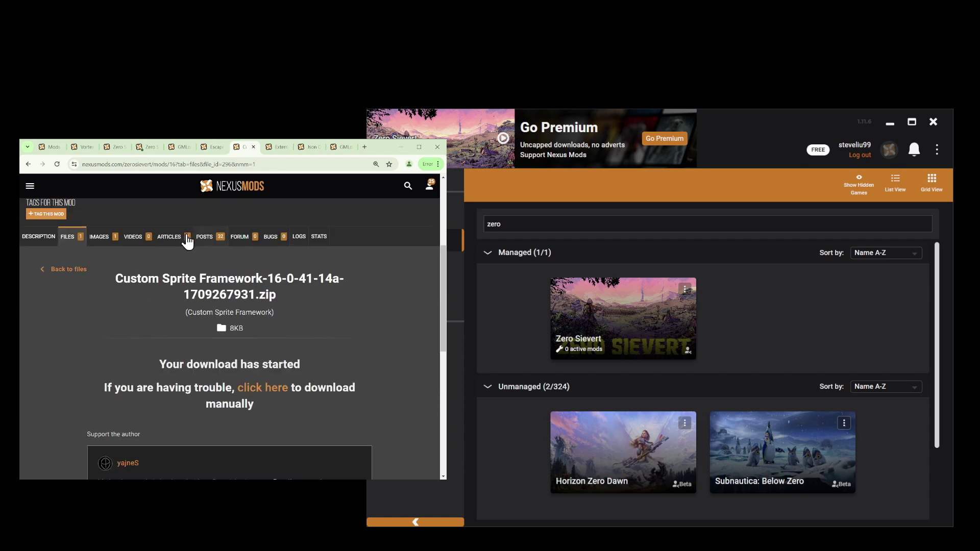
click(63, 351)
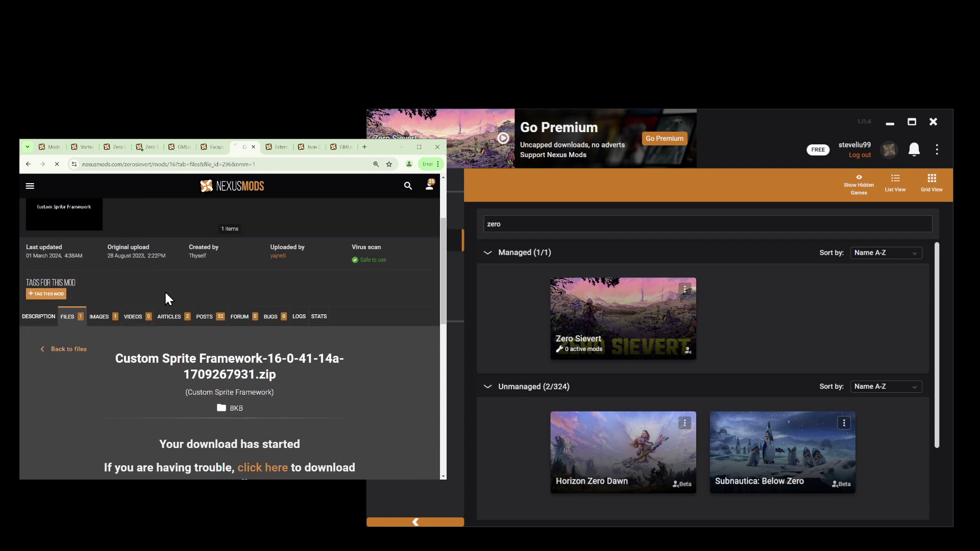
drag(184, 340, 28, 337)
scroll(274, 296, down, 2)
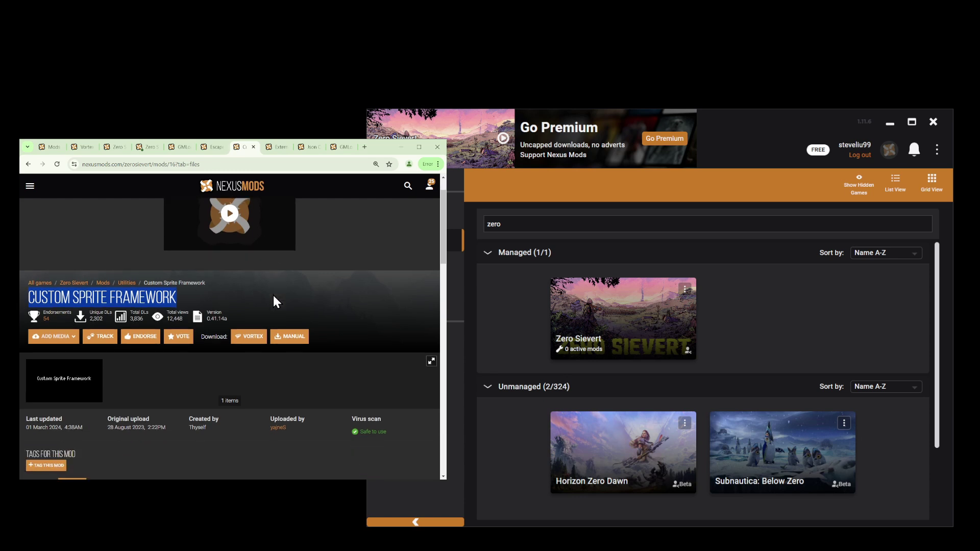
scroll(130, 310, down, 3)
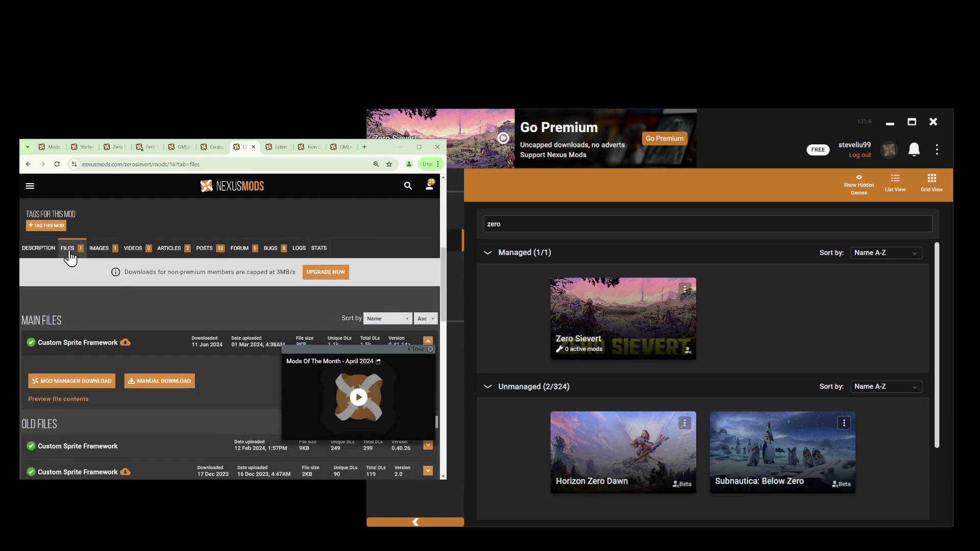
scroll(201, 249, down, 2)
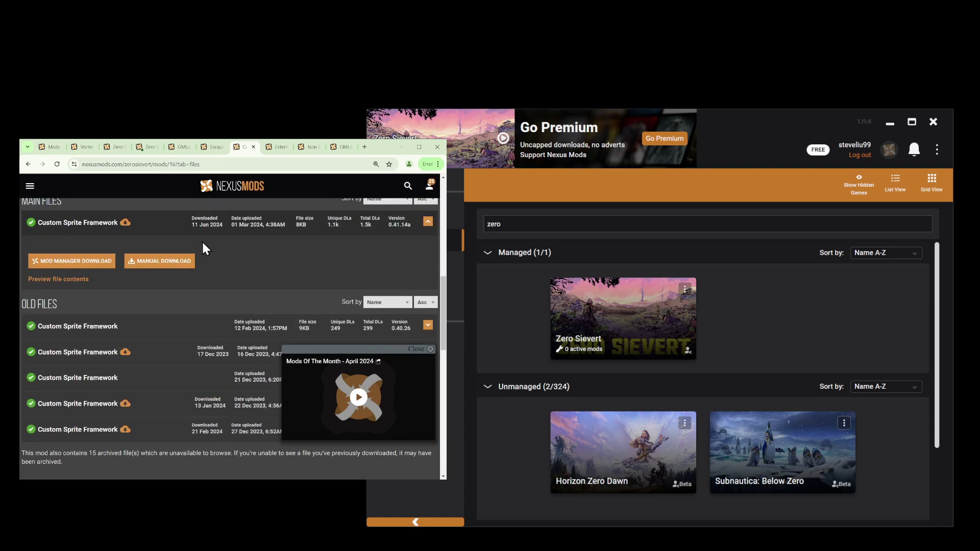
Start the mod-manager slow download of the main Custom Sprite Framework file.
click(96, 271)
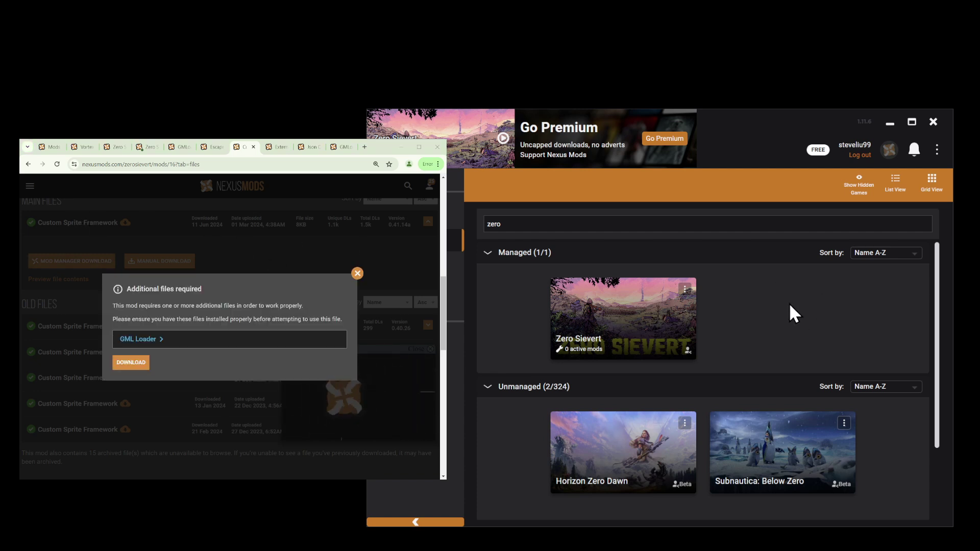
click(122, 363)
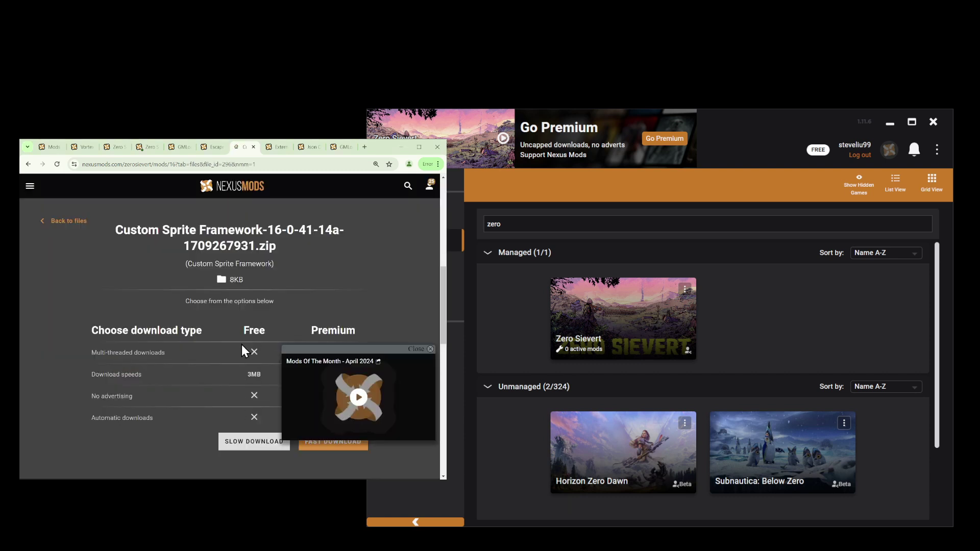
scroll(244, 351, down, 4)
scroll(245, 276, up, 3)
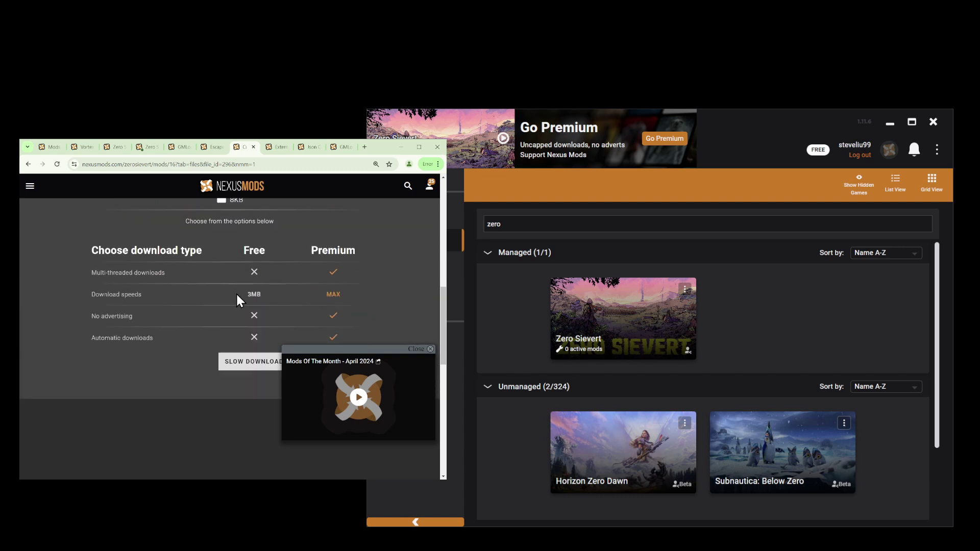
click(237, 363)
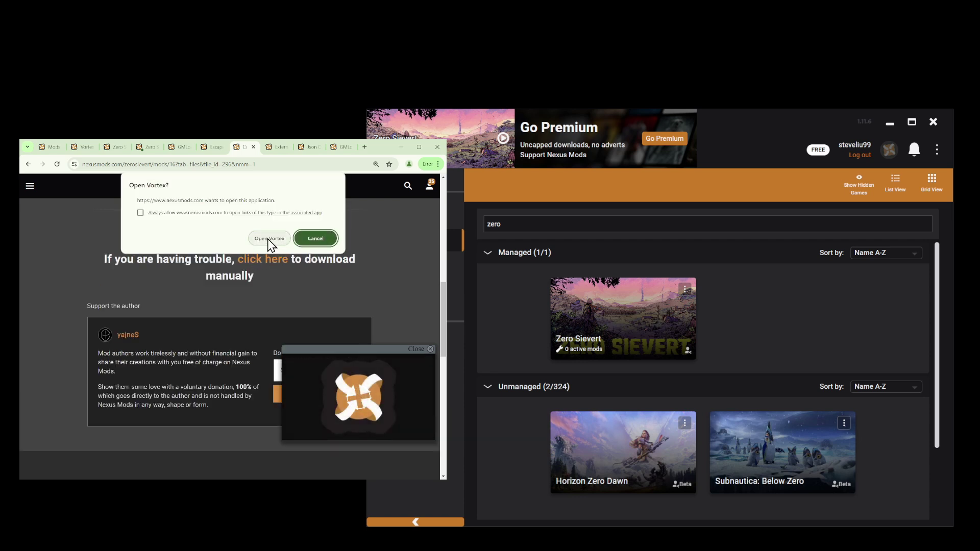
Hand the download to Vortex and view Custom Sprite Framework 0.41.14a enabled on the Mods page.
click(268, 238)
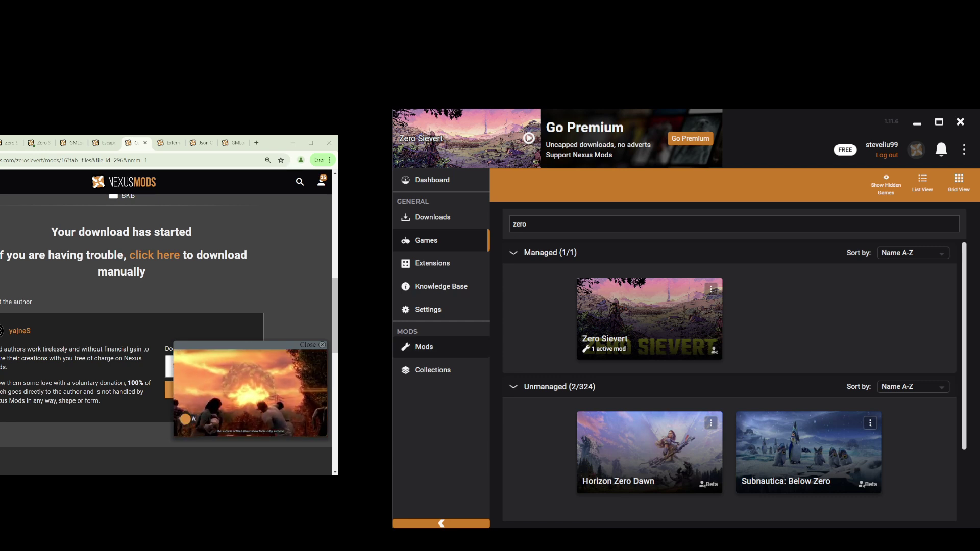
click(434, 357)
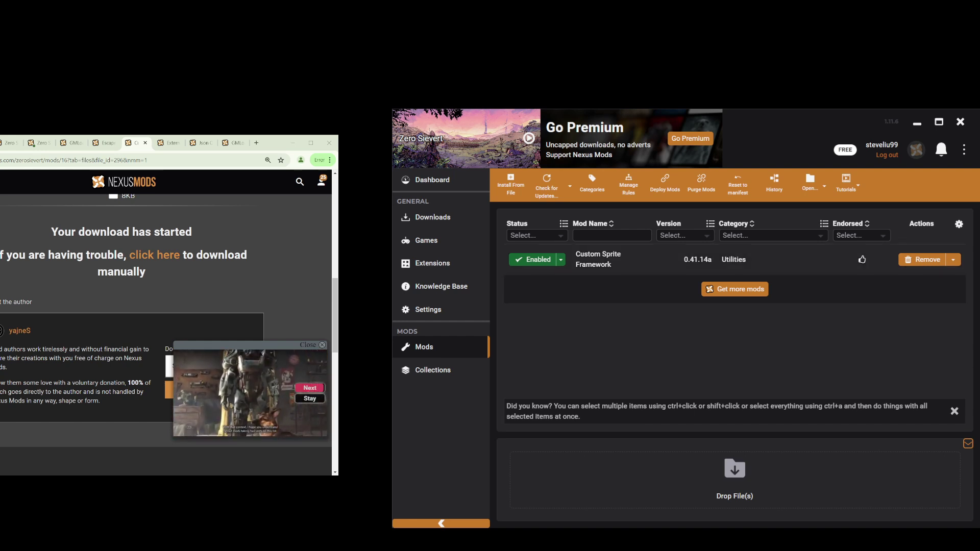
drag(273, 142, 400, 155)
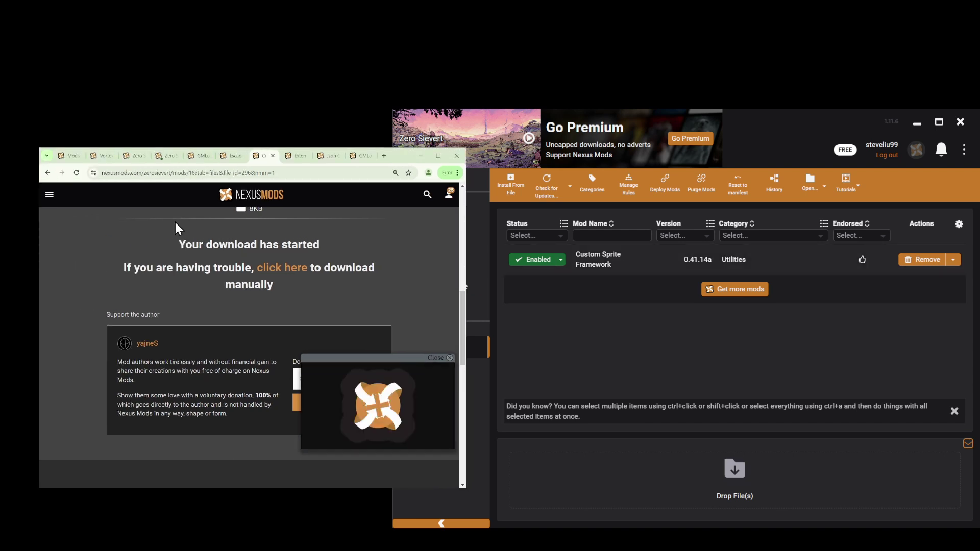
Return to the External Audio Framework file list.
click(295, 156)
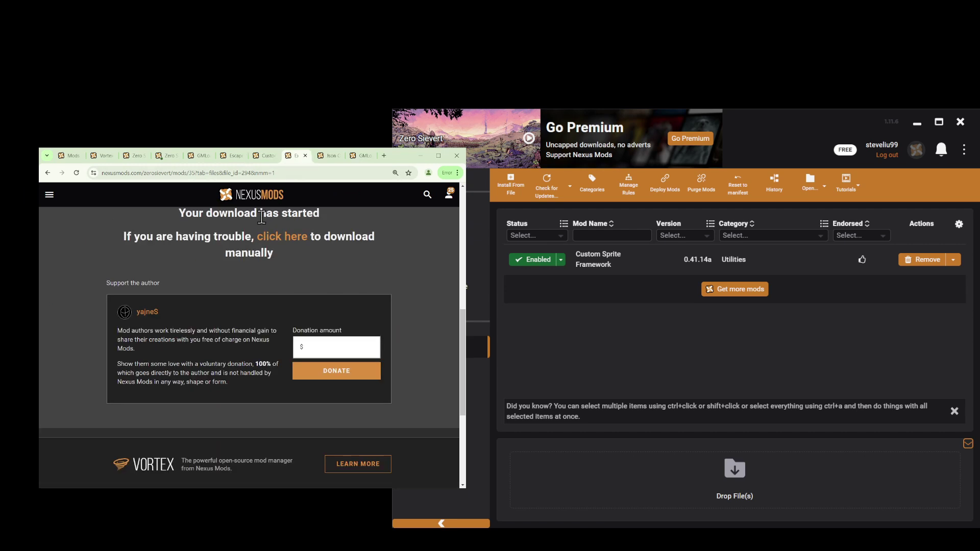
scroll(255, 250, up, 3)
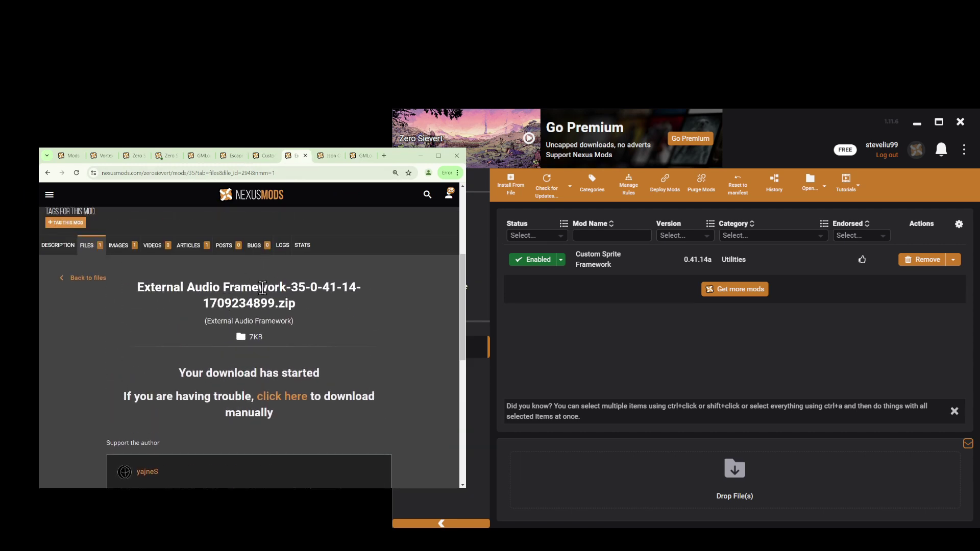
click(87, 279)
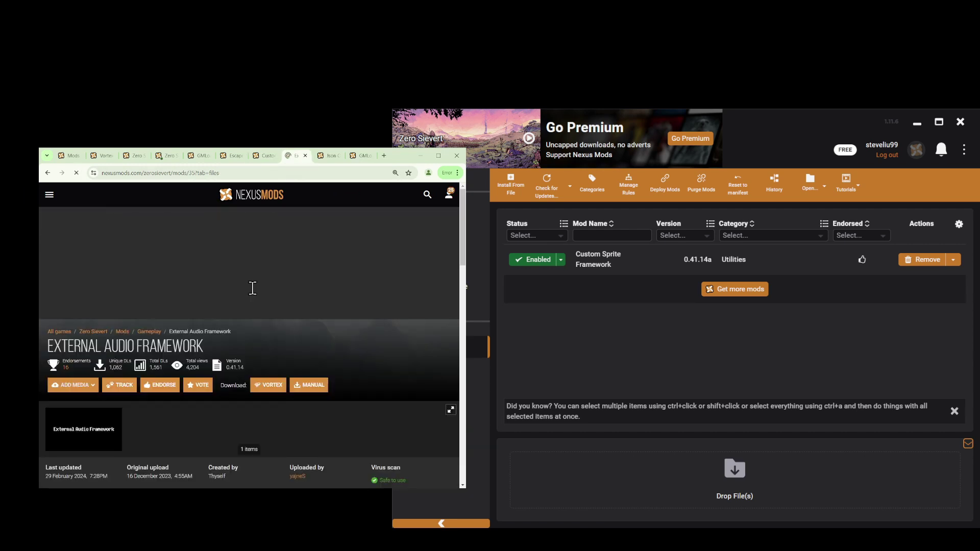
scroll(215, 328, down, 4)
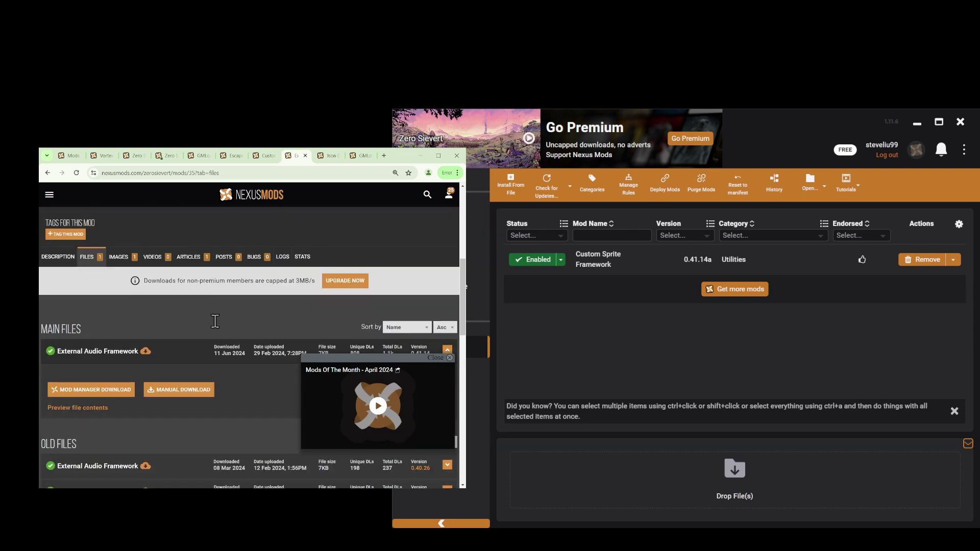
Send the main External Audio Framework 0.41.14 file to Vortex via the free slow download.
click(117, 311)
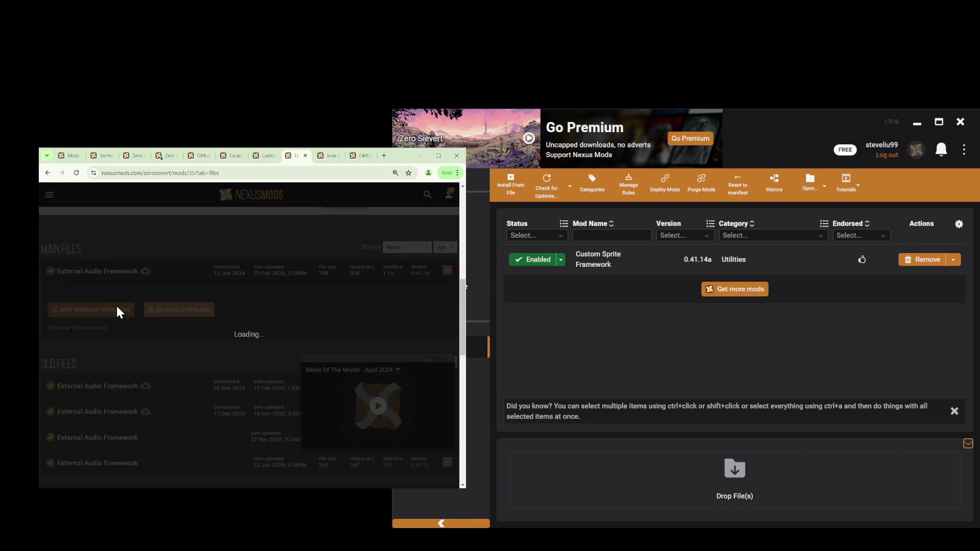
click(150, 371)
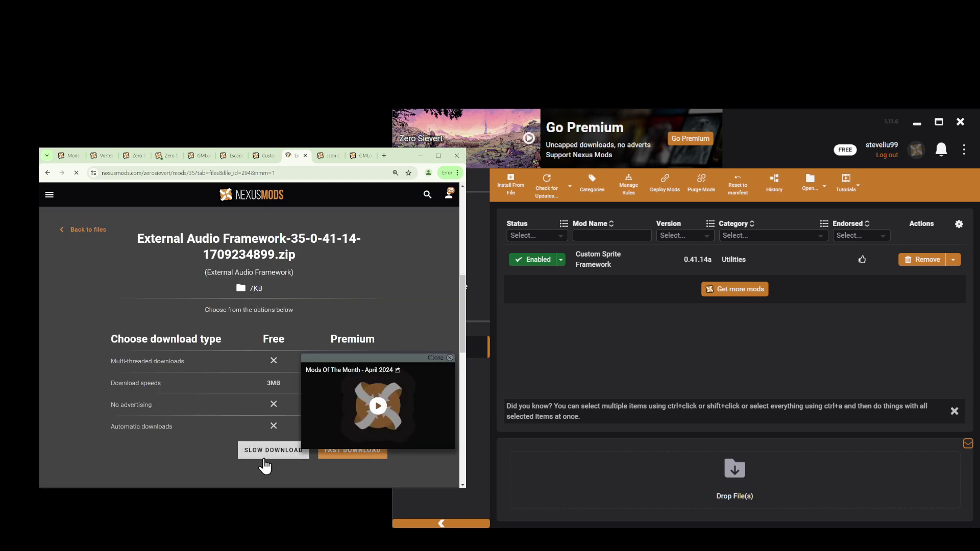
click(273, 450)
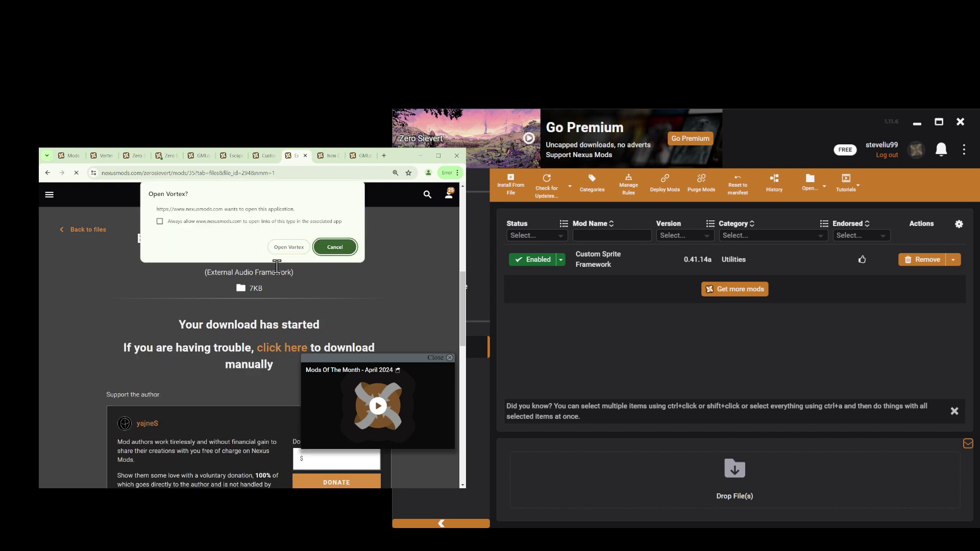
click(298, 250)
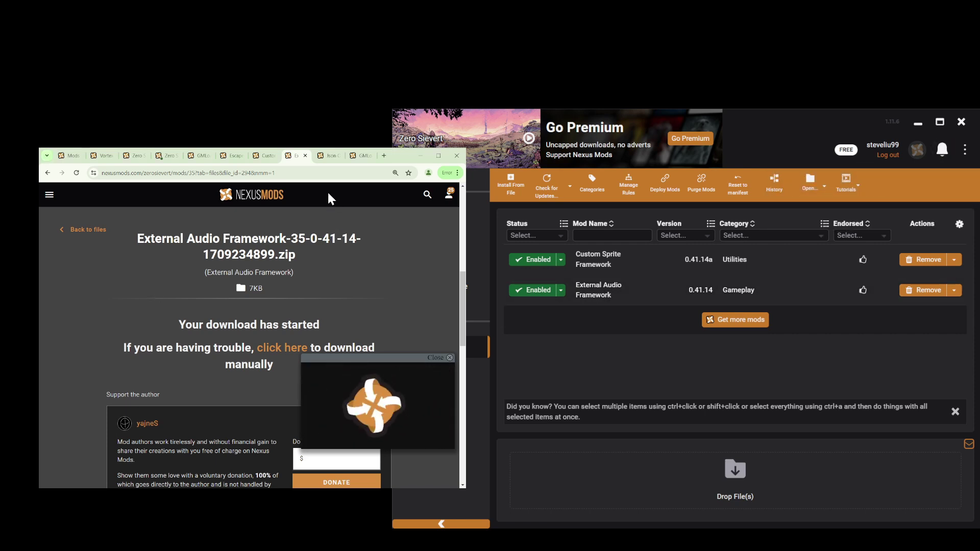
click(332, 158)
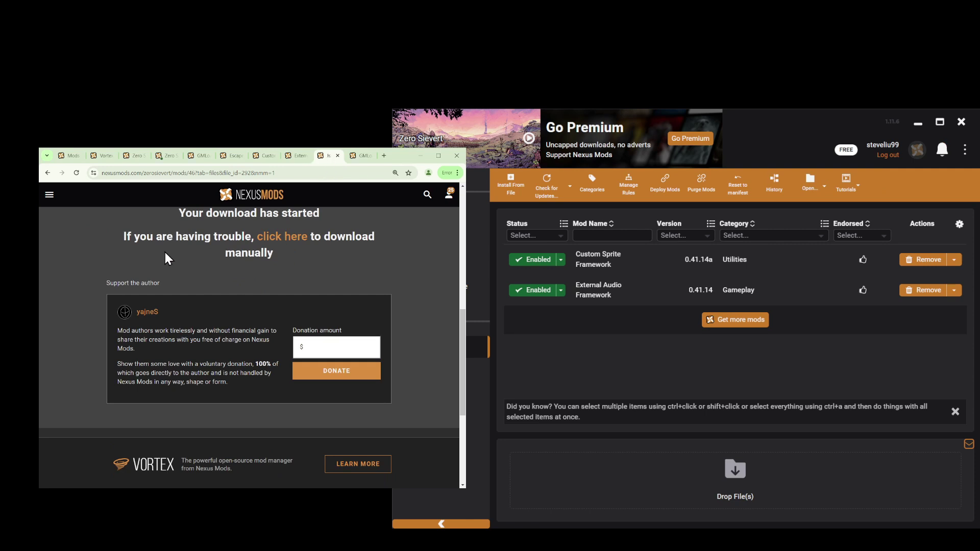
scroll(164, 252, up, 3)
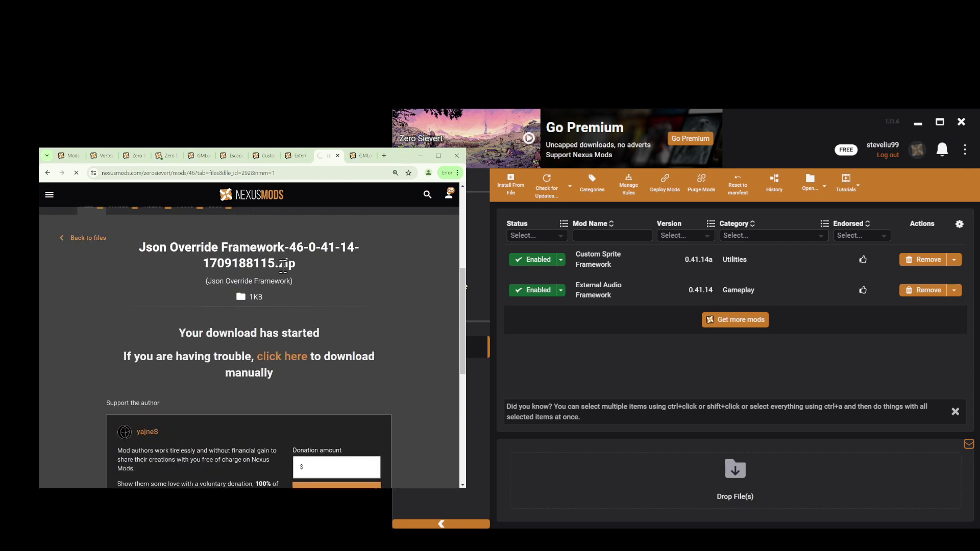